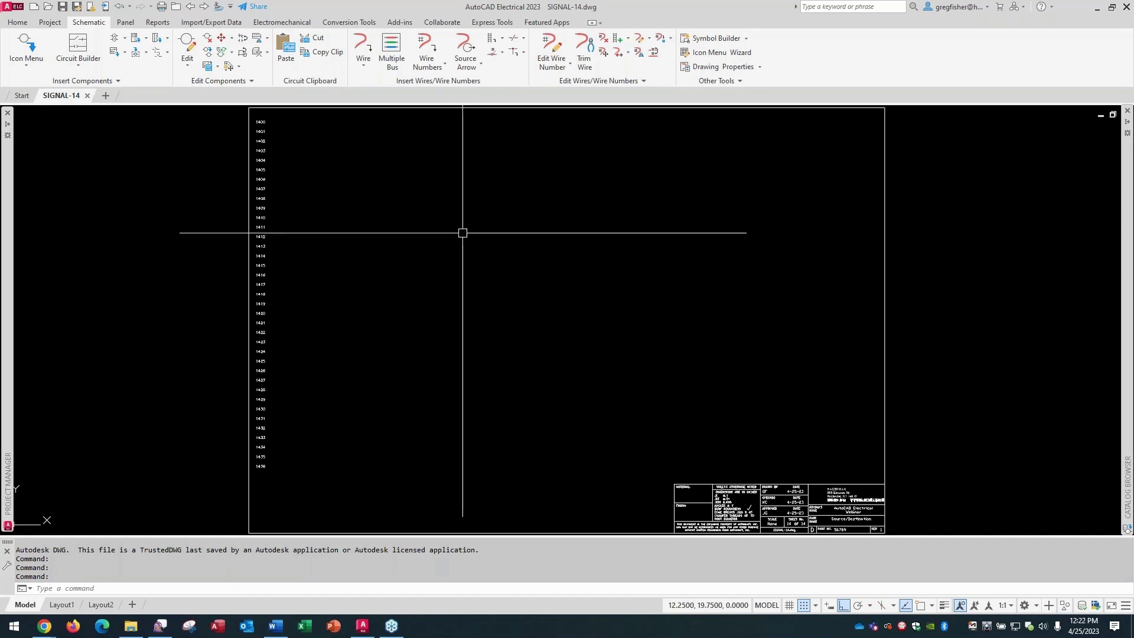
Step: Show the Source Arrow dropdown's signal marker choices, including Fan In Source
left_click(476, 67)
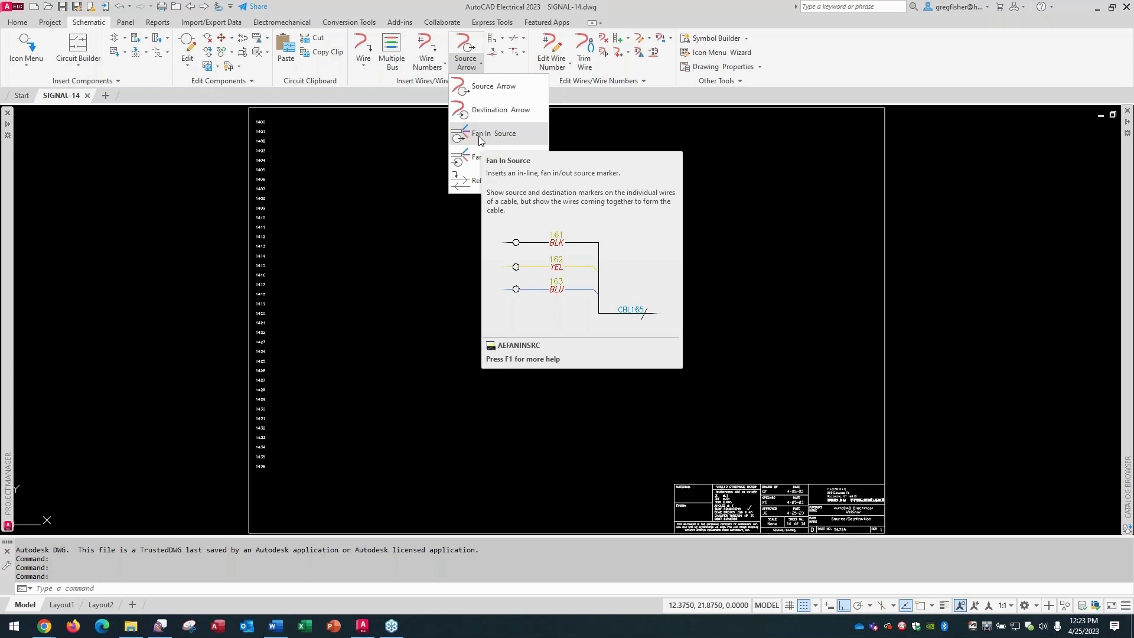
Step: Pick Fan In Source and pan the drawing to show ladder rows 1400–1416
left_click(480, 137)
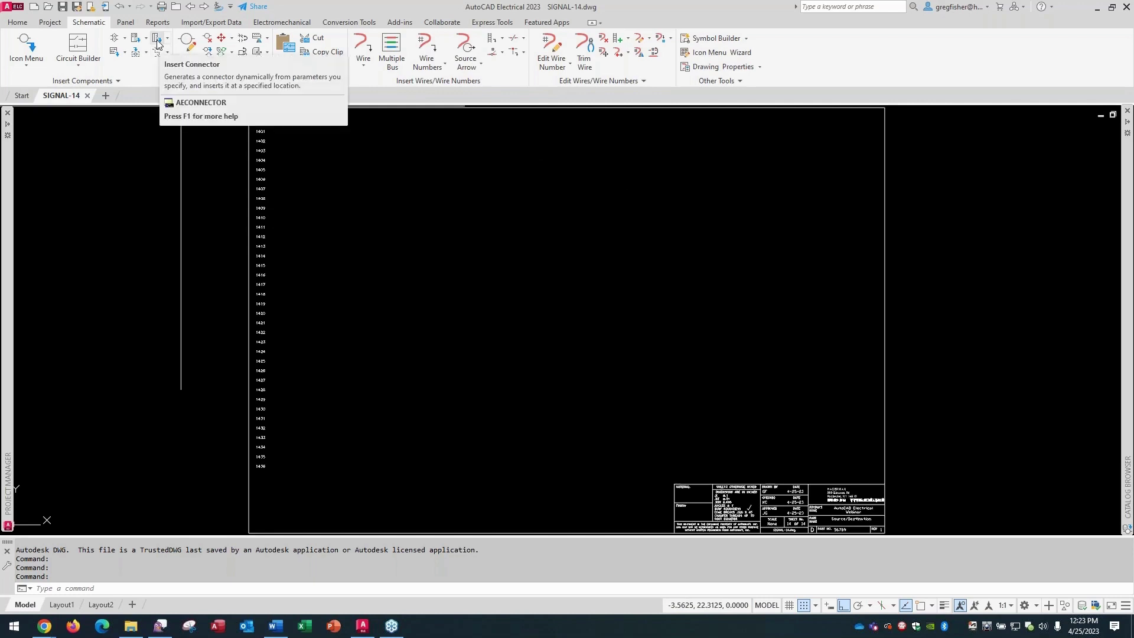
scroll(349, 167, "up", 4)
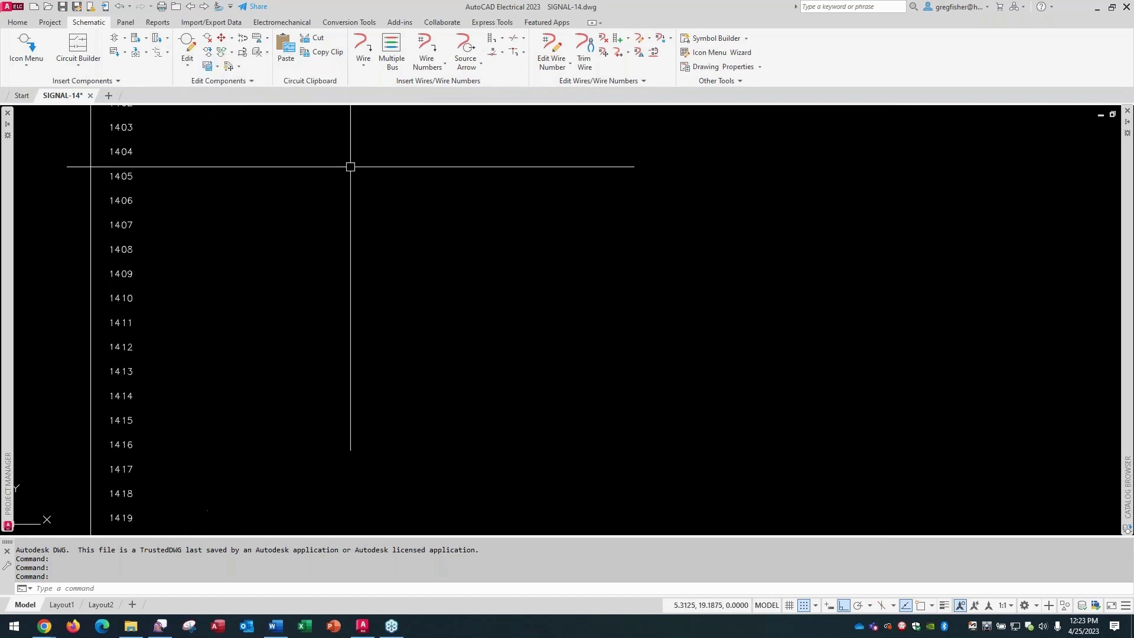
mouse_move(366, 188)
middle_mouse_down()
mouse_move(380, 228)
mouse_move(351, 266)
middle_mouse_up()
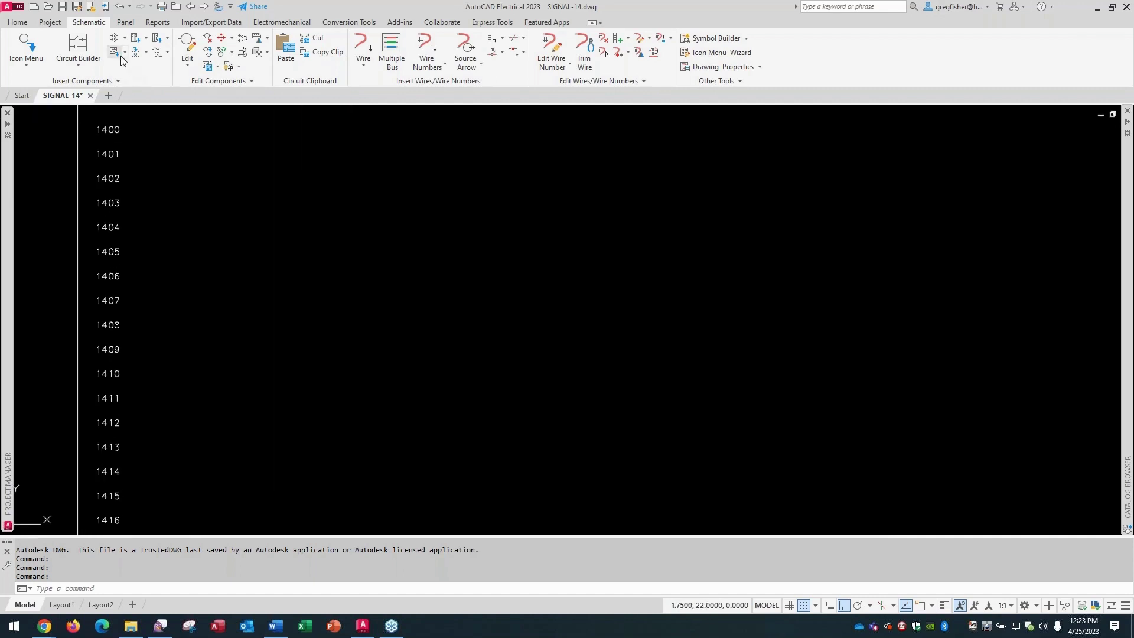
Step: Set up a mirrored 5-pin connector with 1.0000 pin spacing, ready to insert
left_click(156, 37)
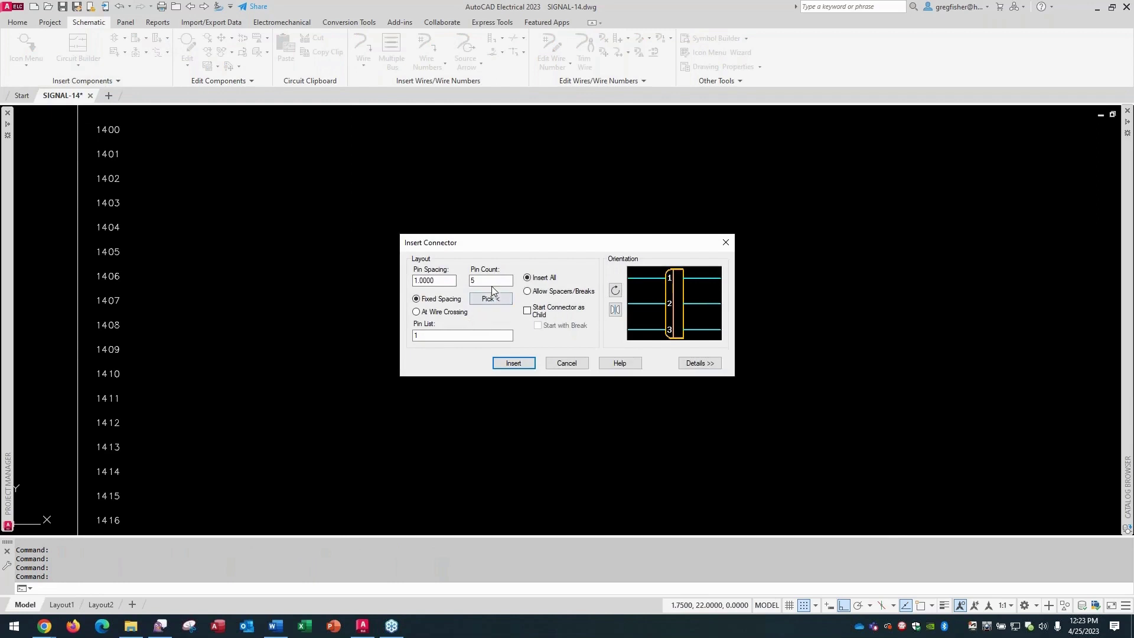
double_click(491, 283)
left_click_drag(452, 281, 408, 285)
double_click(461, 336)
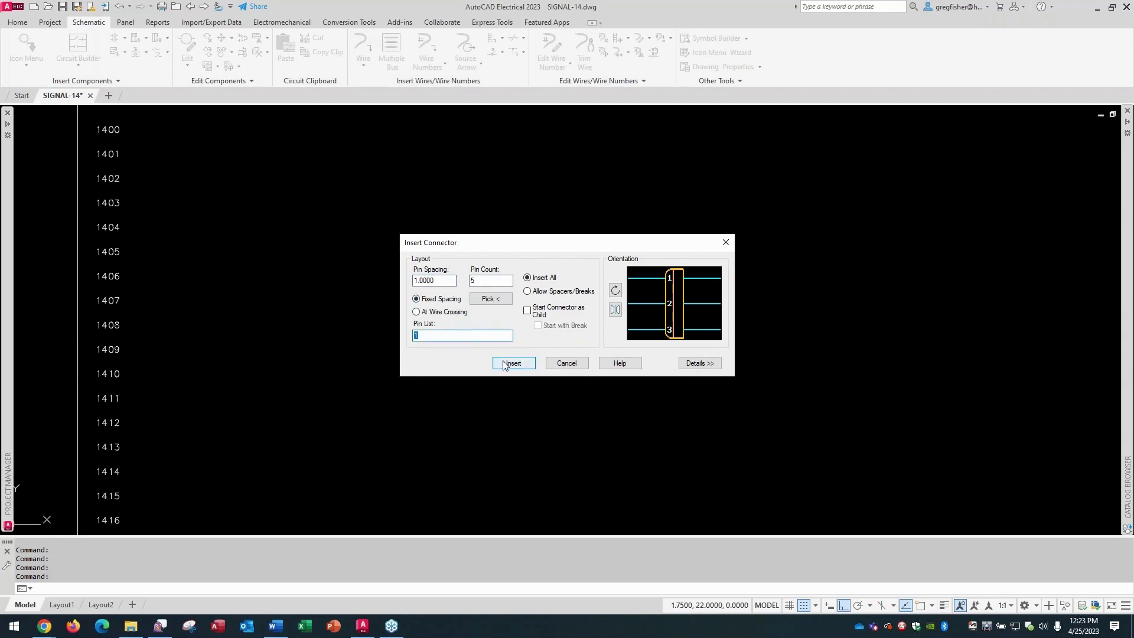
left_click(615, 309)
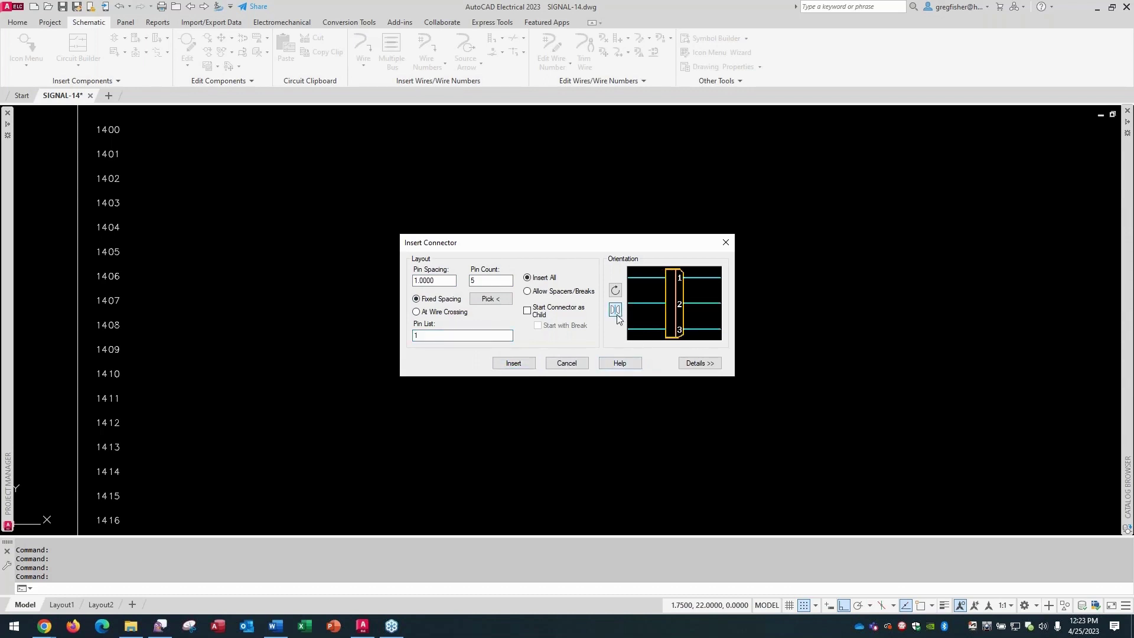
left_click(514, 363)
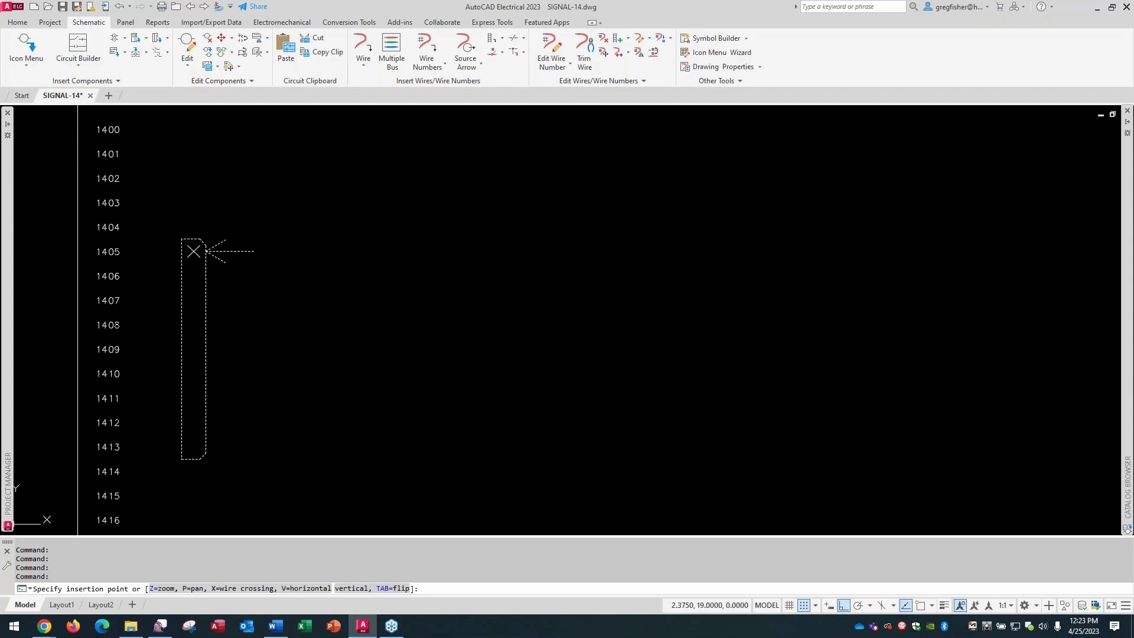
Step: Place connector PJ1405 starting at row 1405 with location code MCAB5
left_click(194, 251)
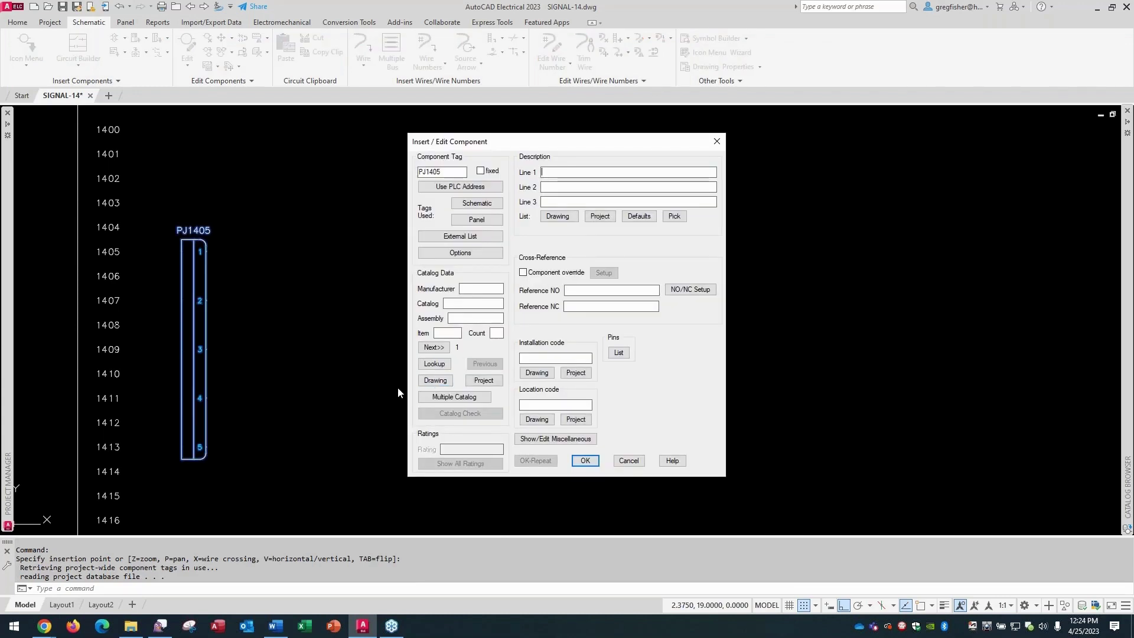
left_click(575, 420)
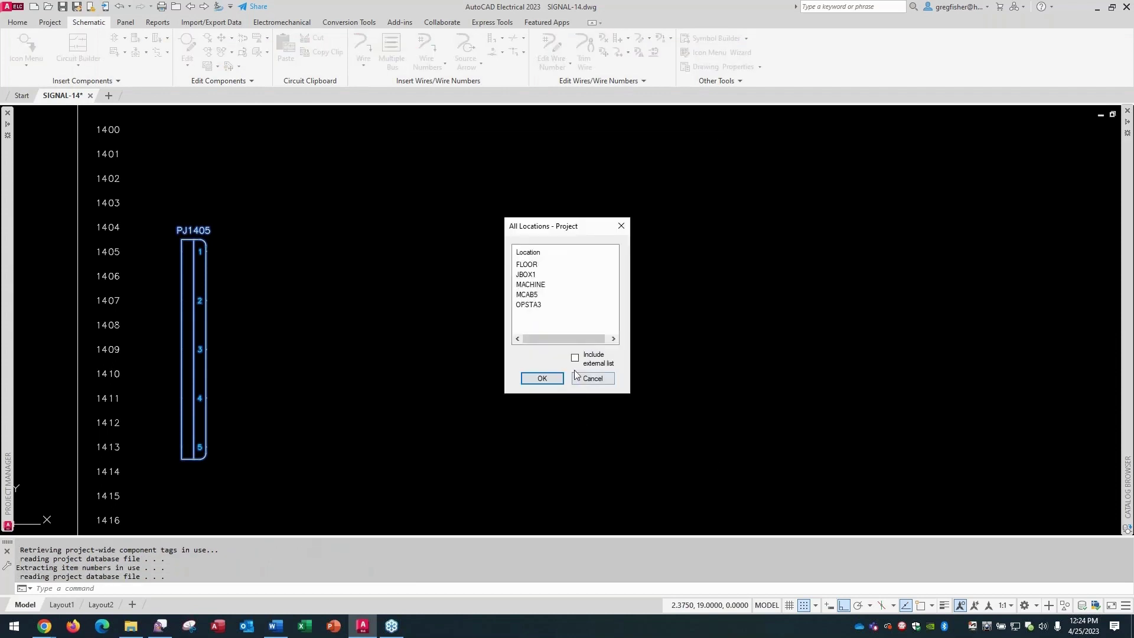
left_click(537, 295)
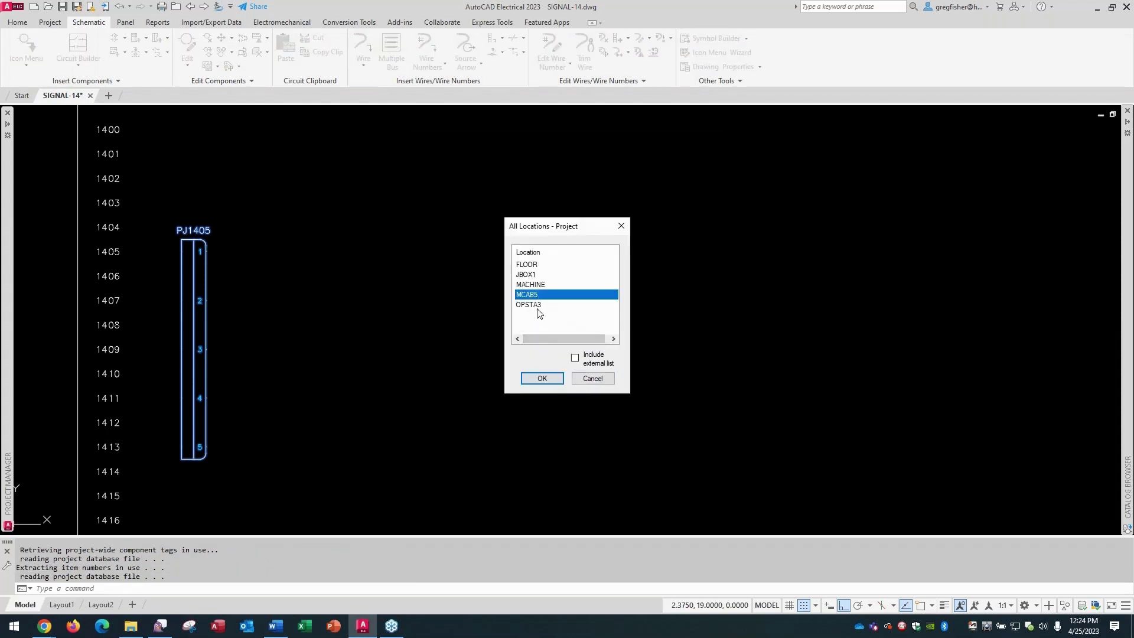
left_click(529, 379)
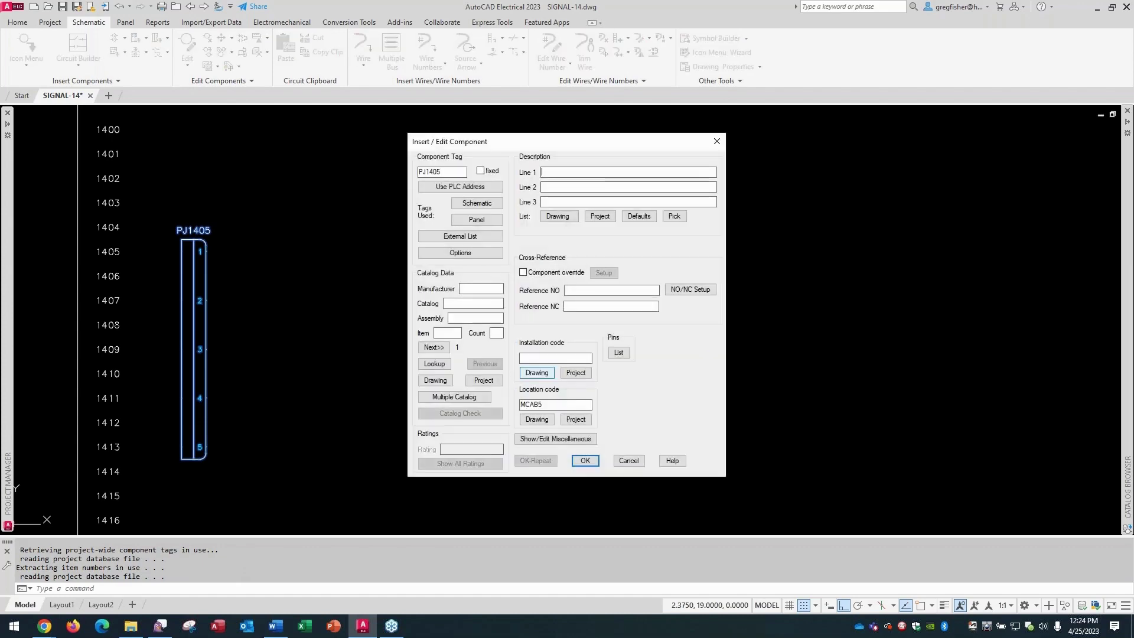
left_click(583, 460)
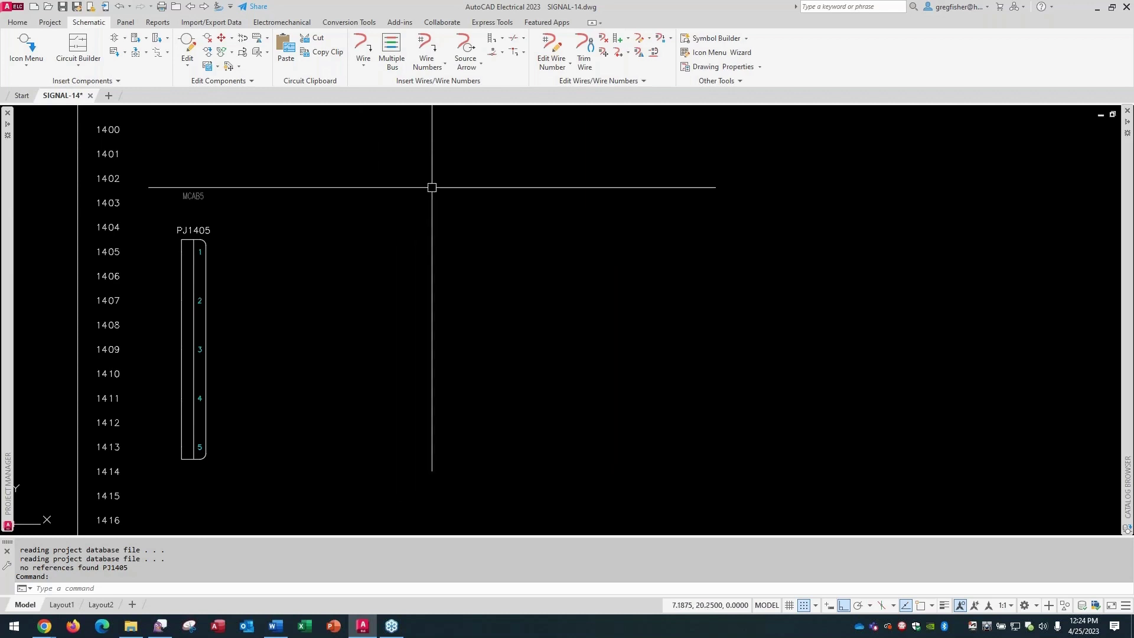
Step: Draw five parallel wires right from PJ1405's pins 1–5 using Multiple Bus from Component
left_click(391, 47)
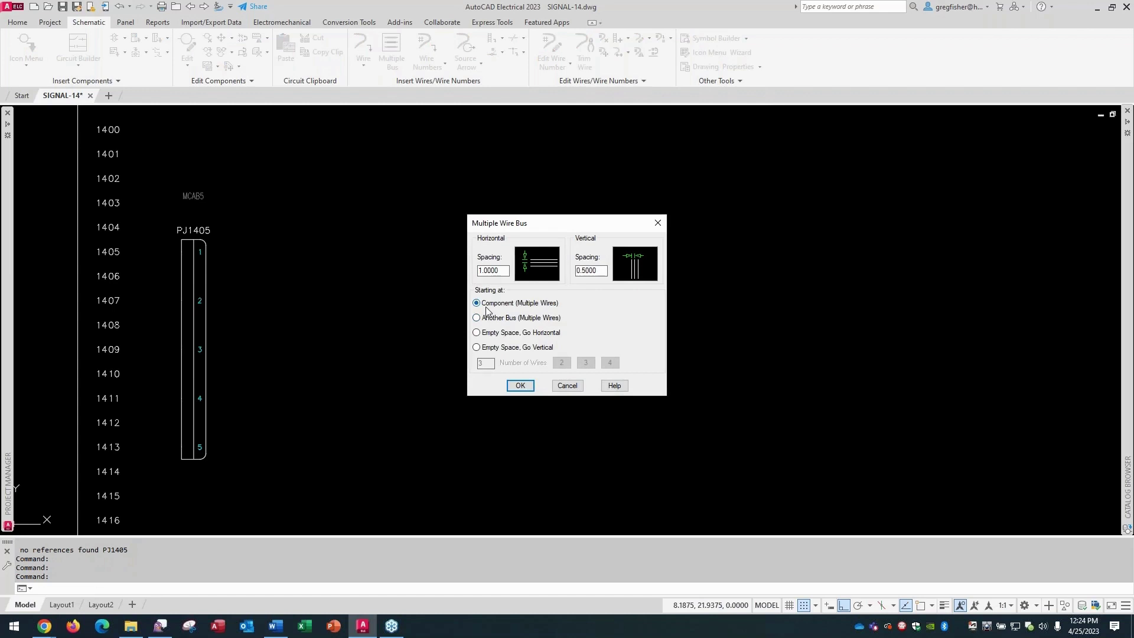
left_click(520, 385)
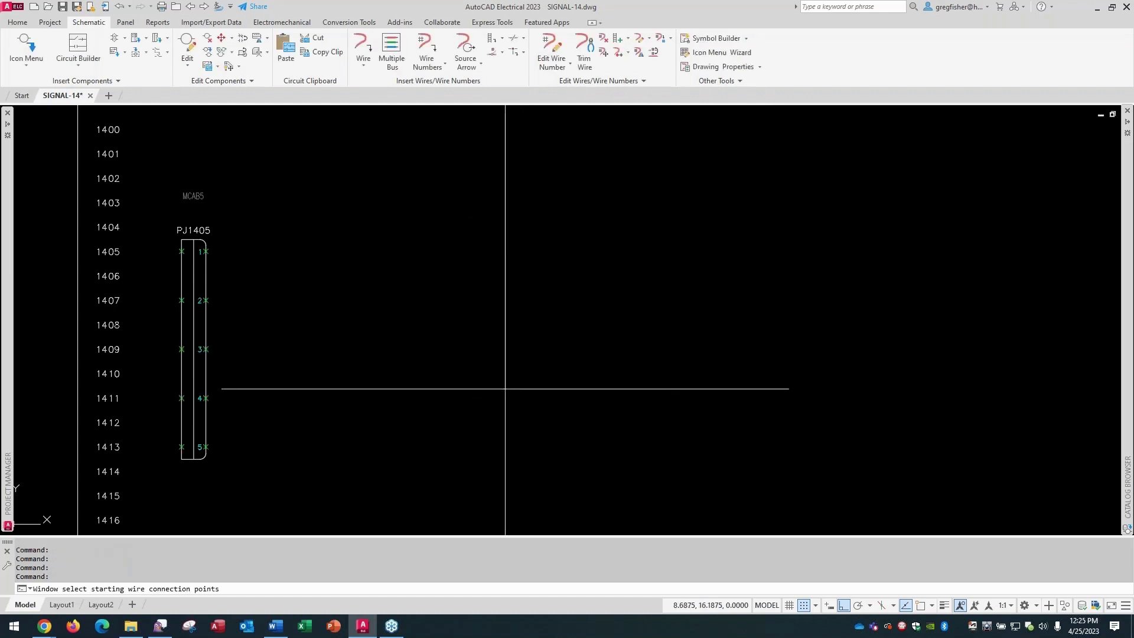
left_click(193, 215)
left_click(268, 471)
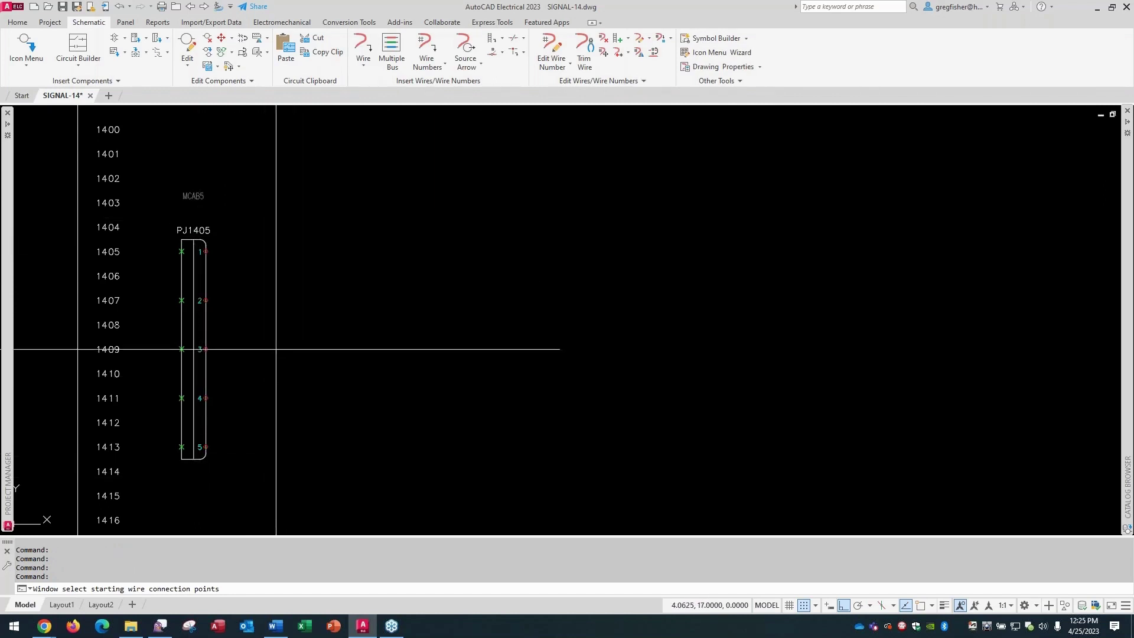
key("Return")
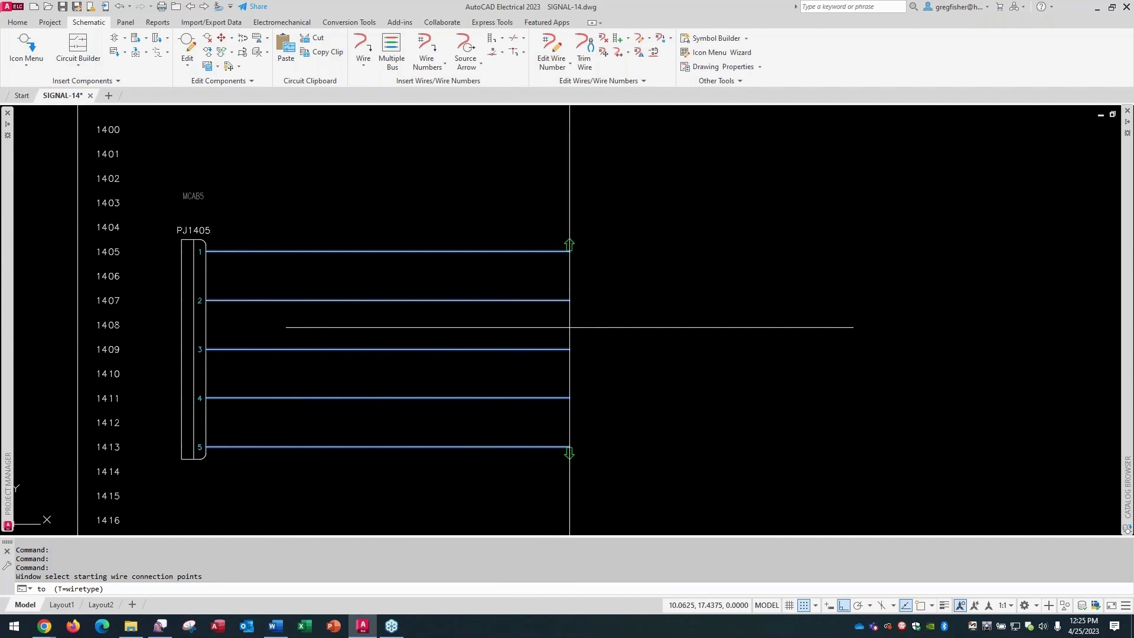
left_click(569, 327)
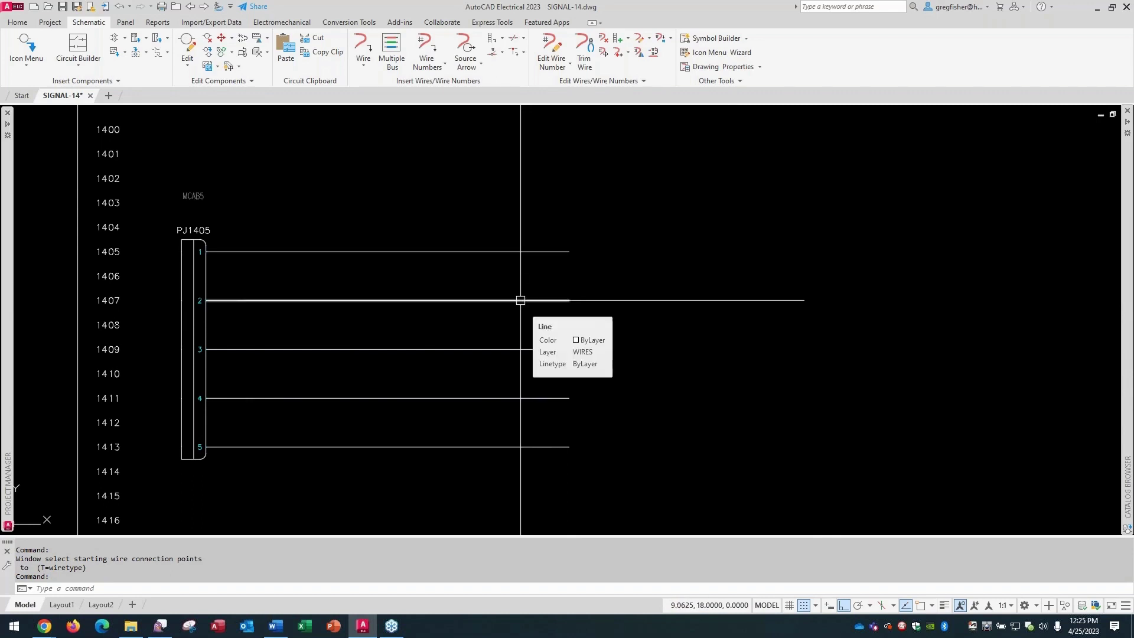
Step: Review the wire type table and close it without changes
left_click(640, 41)
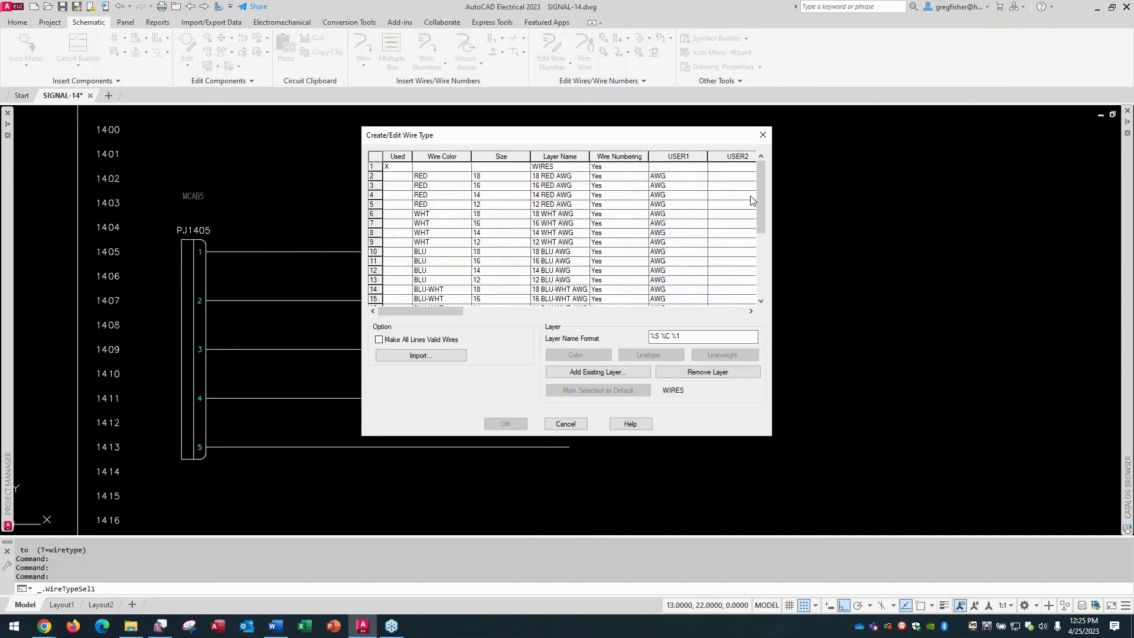
mouse_move(761, 207)
left_mouse_down()
mouse_move(759, 277)
mouse_move(762, 187)
left_mouse_up()
left_click(565, 424)
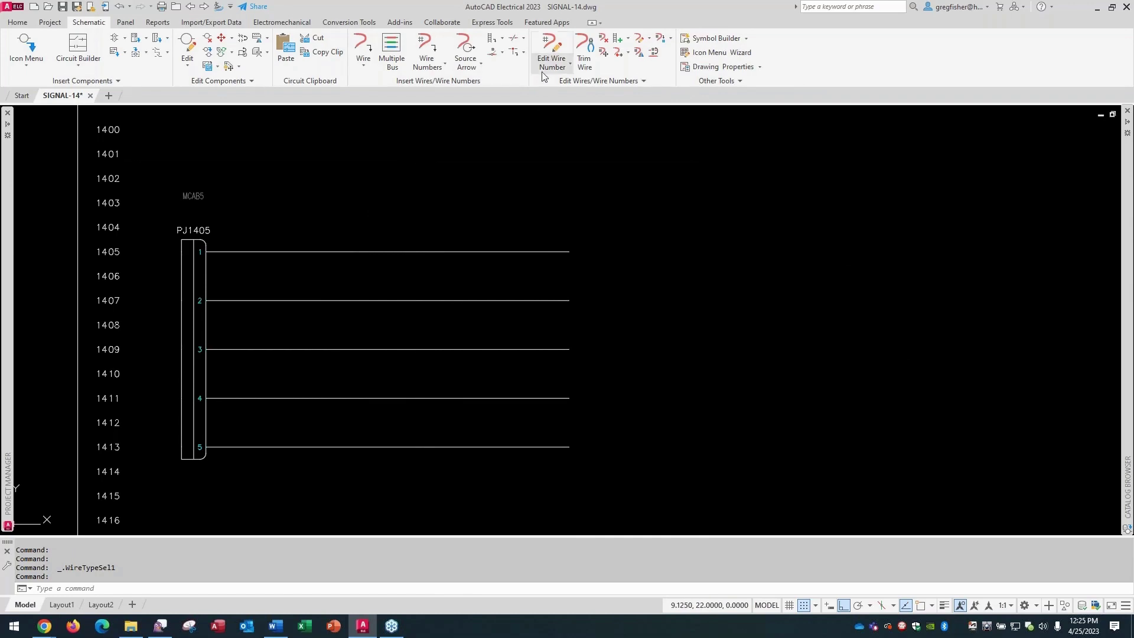
Step: Start a parent cable marker, tagged CBL1405, on the row-1405 wire
left_click(515, 40)
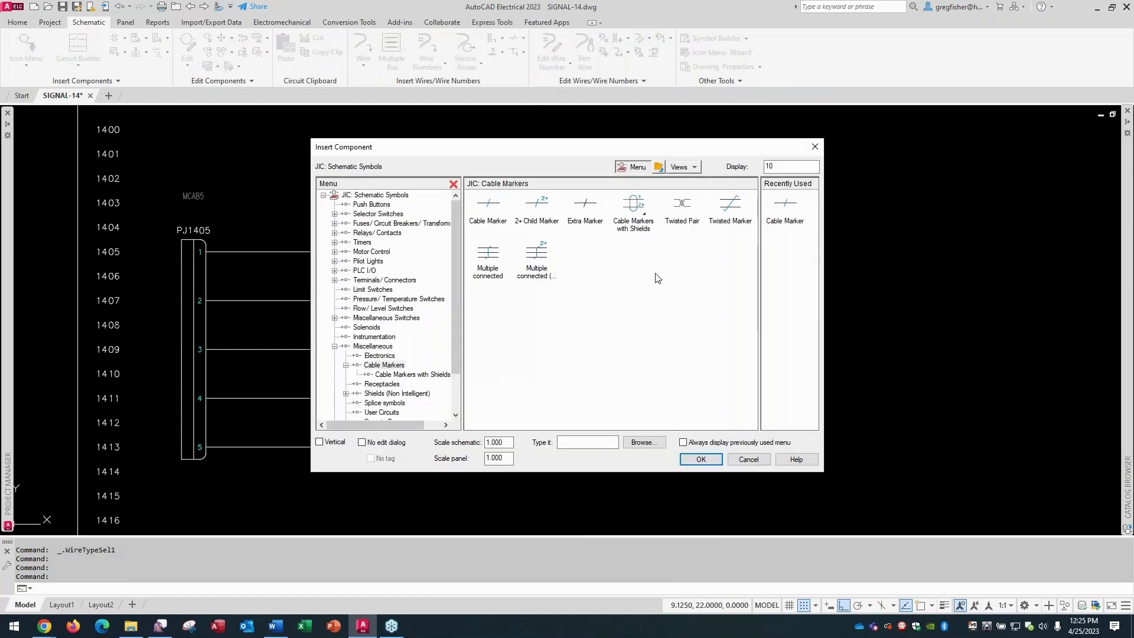
left_click(498, 214)
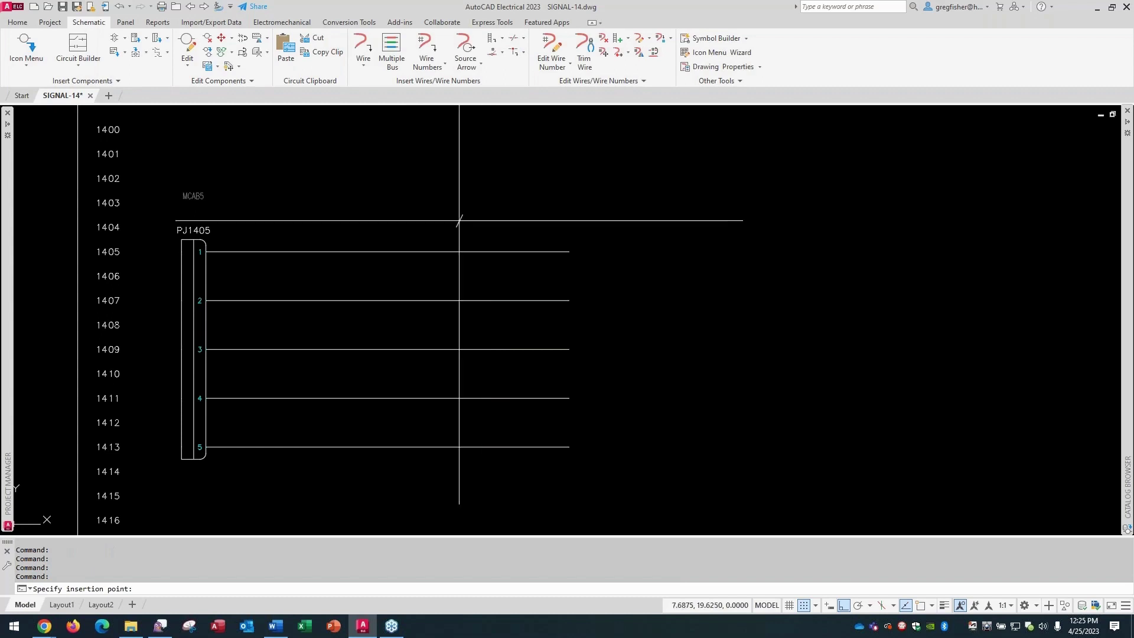
left_click(393, 251)
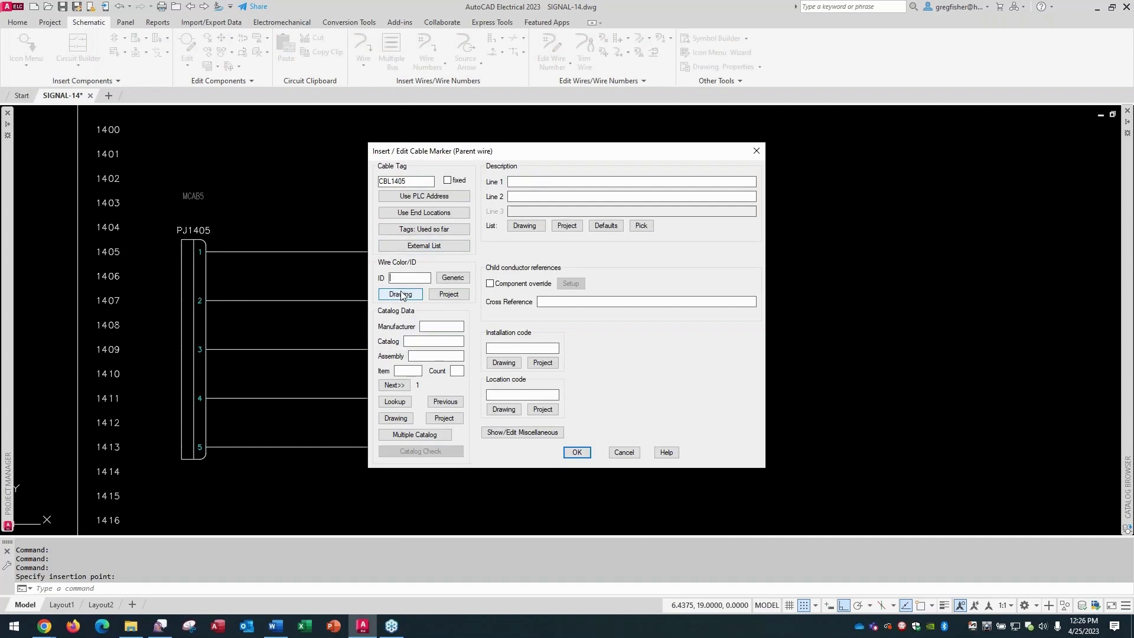
Step: Assign catalog part ANIXTER 2MR-1405 from the EPR/CPE 14AWG cable search
left_click(403, 405)
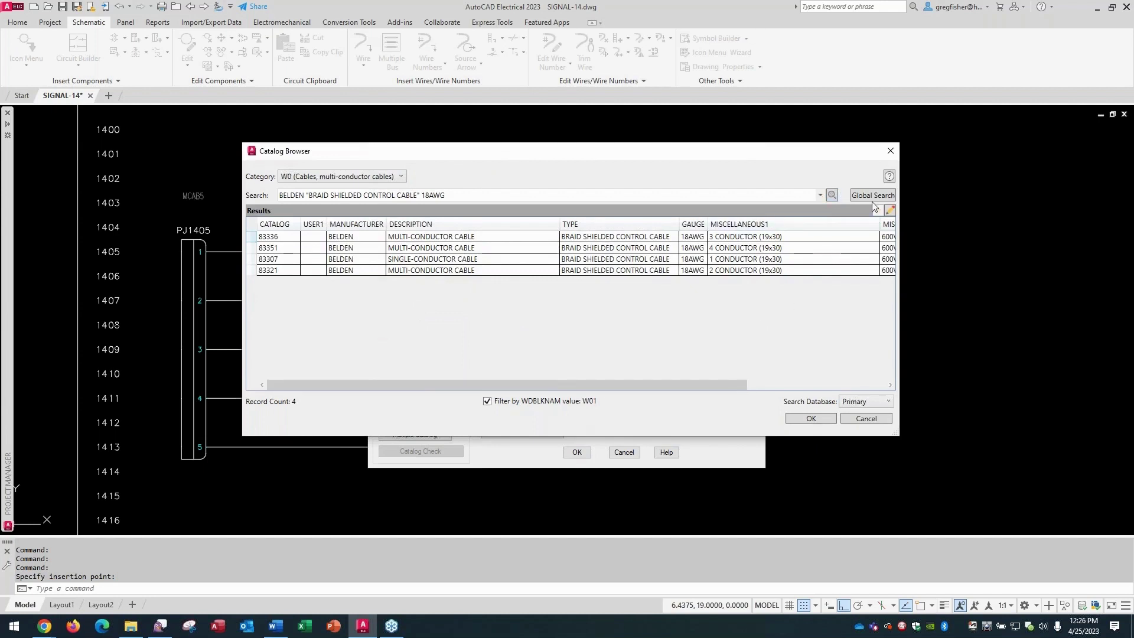
left_click(819, 194)
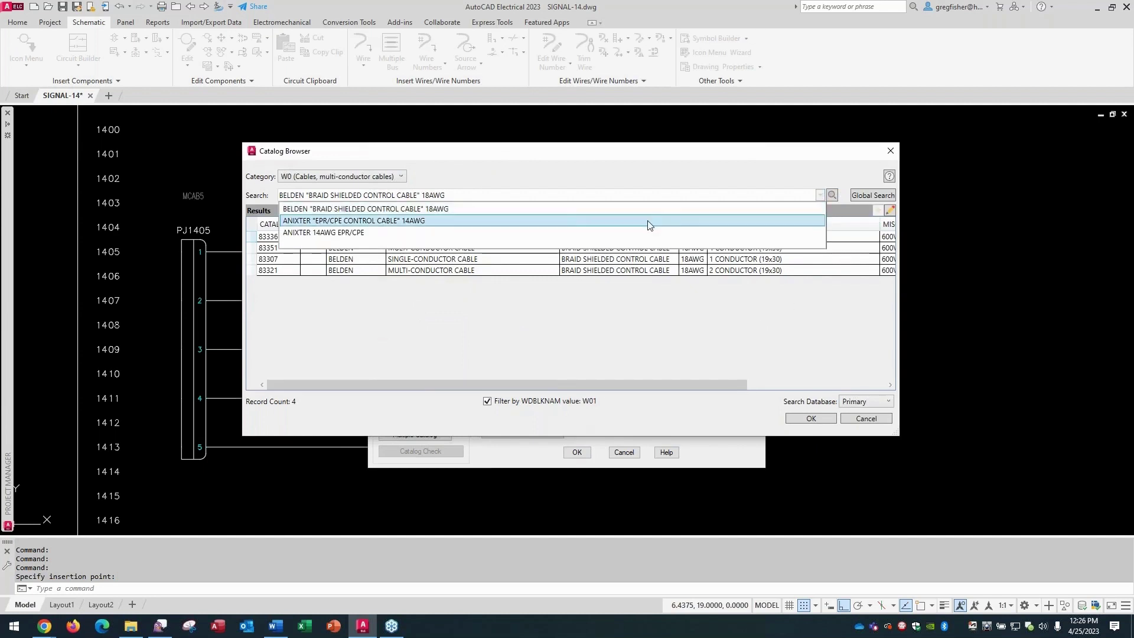
left_click(660, 221)
left_click(832, 195)
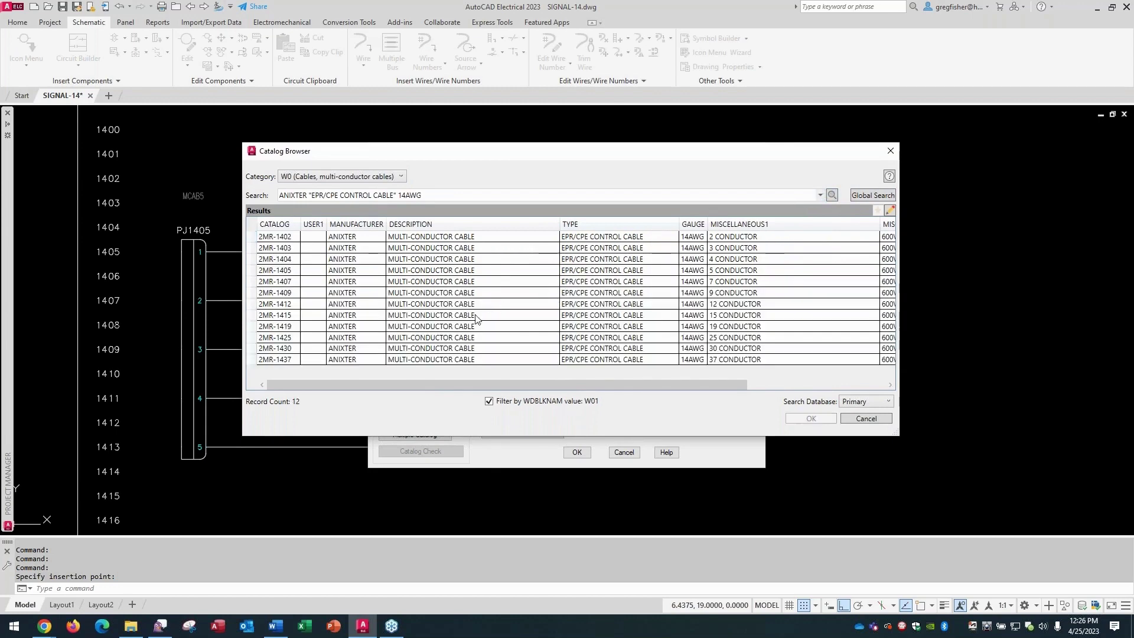
left_click(477, 271)
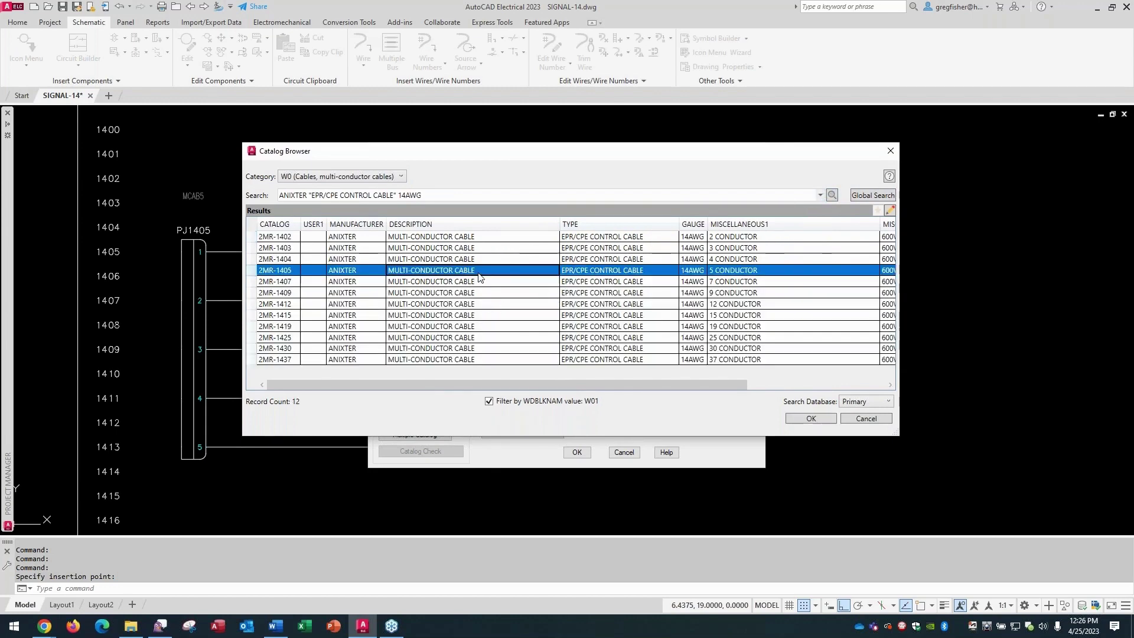
left_click(806, 420)
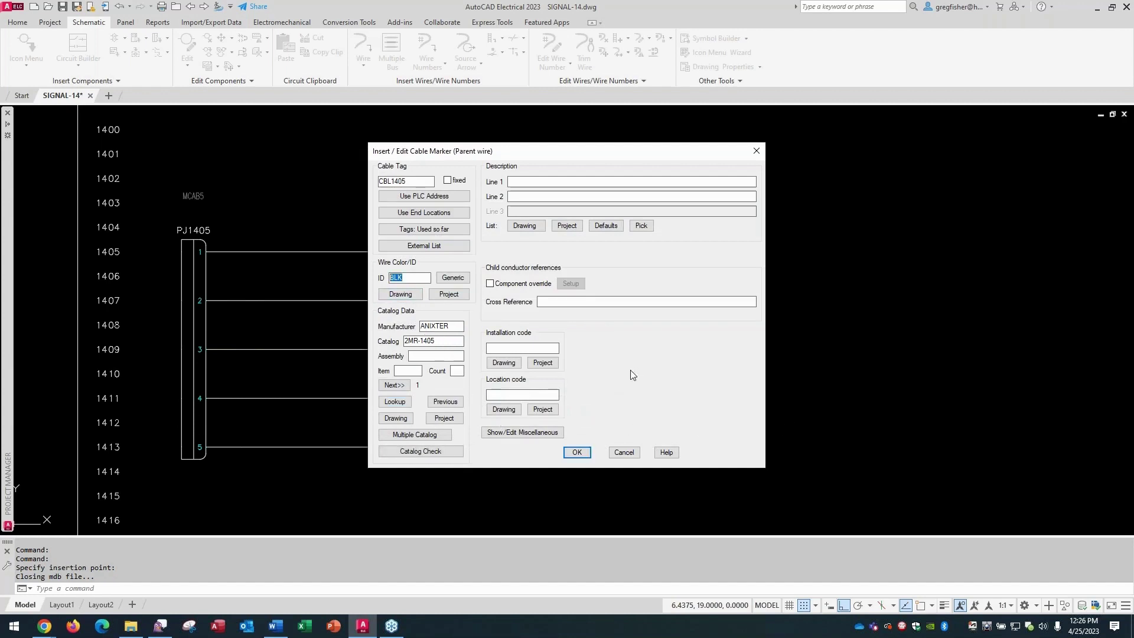
Step: Set the cable's location code to MCAB5 and accept the CBL1405/BLK marker
left_click(553, 412)
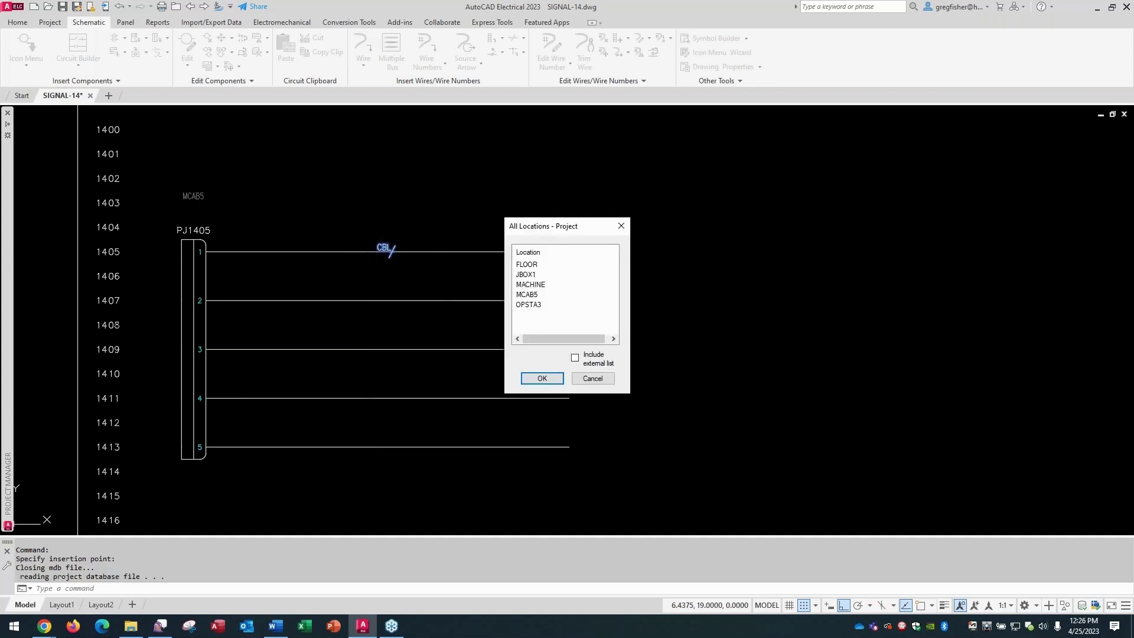
left_click(540, 295)
left_click(541, 378)
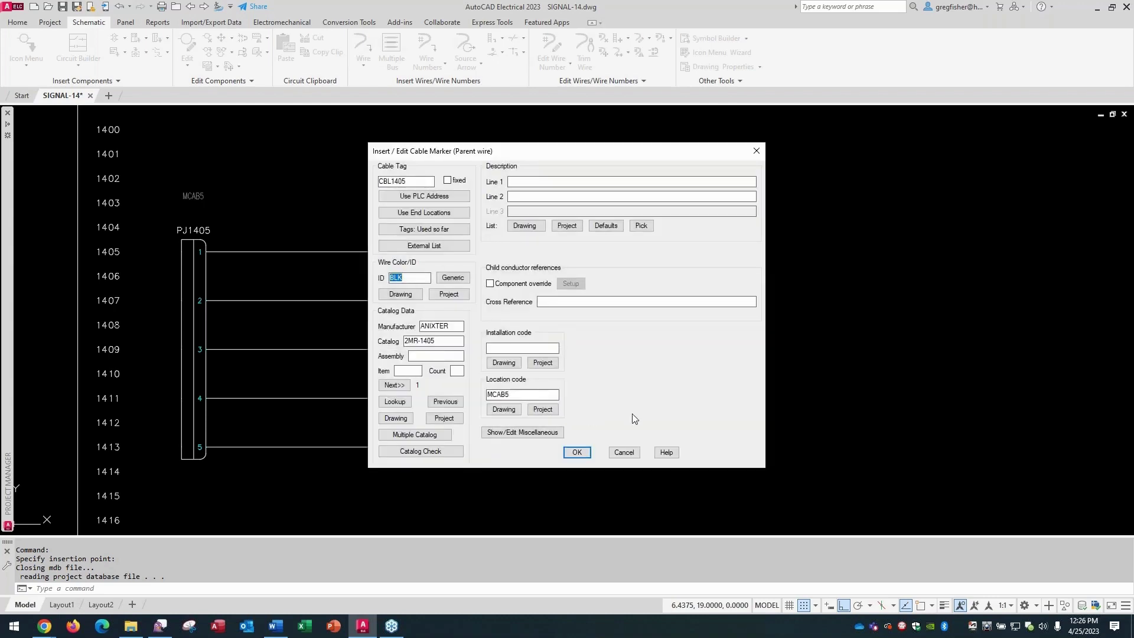
left_click(587, 453)
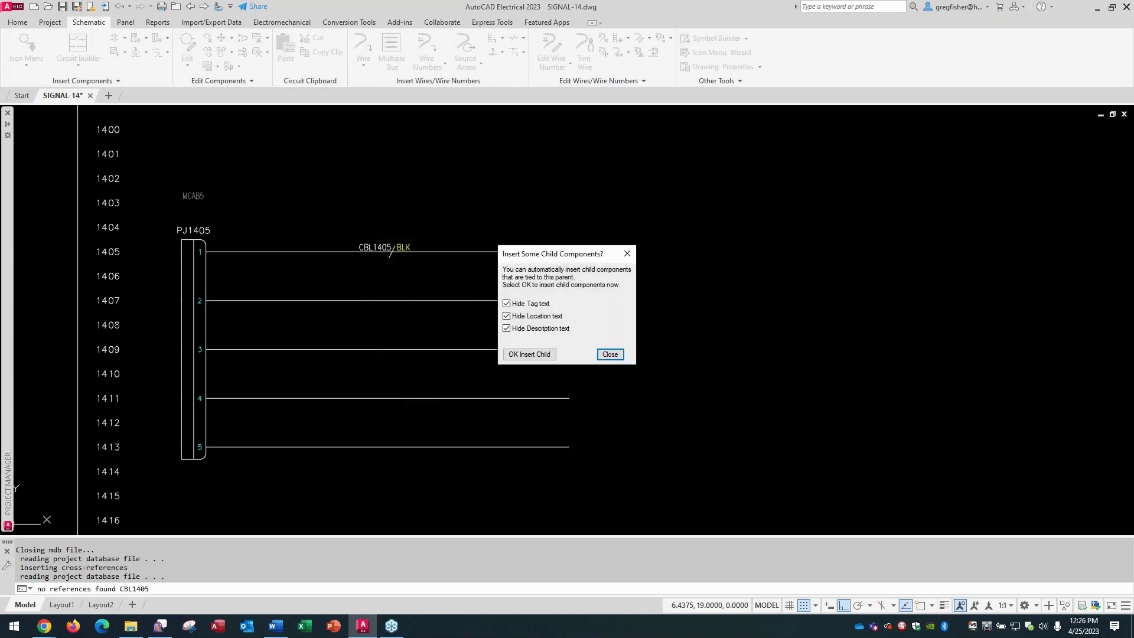
Step: Add child CBL1405 markers RED, BLU, ORG and YEL on the row 1407–1413 wires
left_click(530, 354)
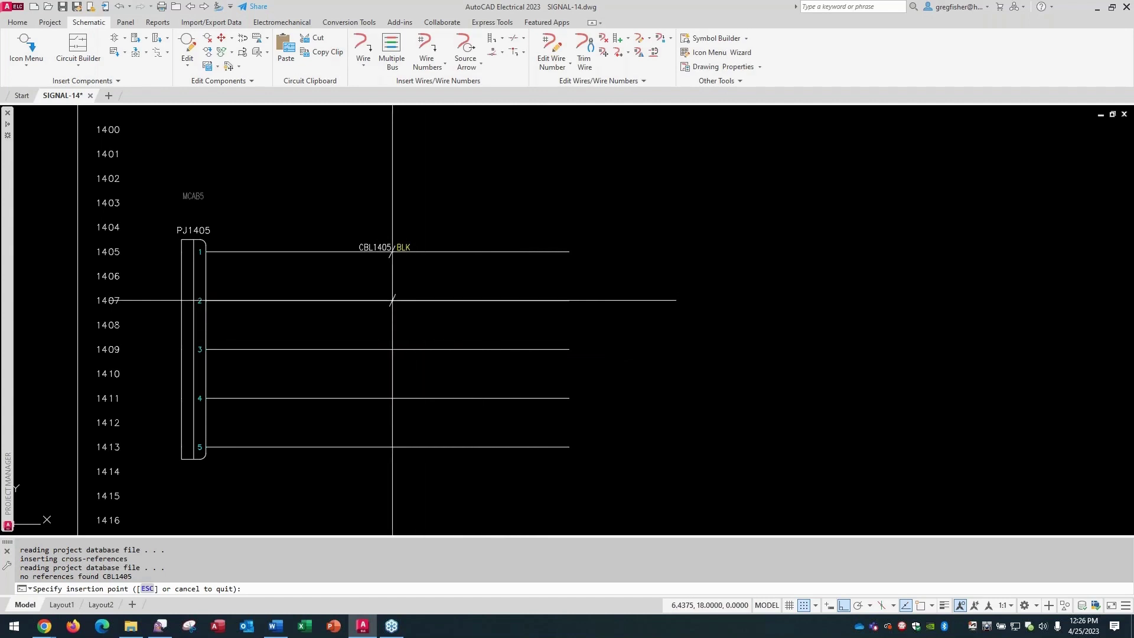
left_click(392, 300)
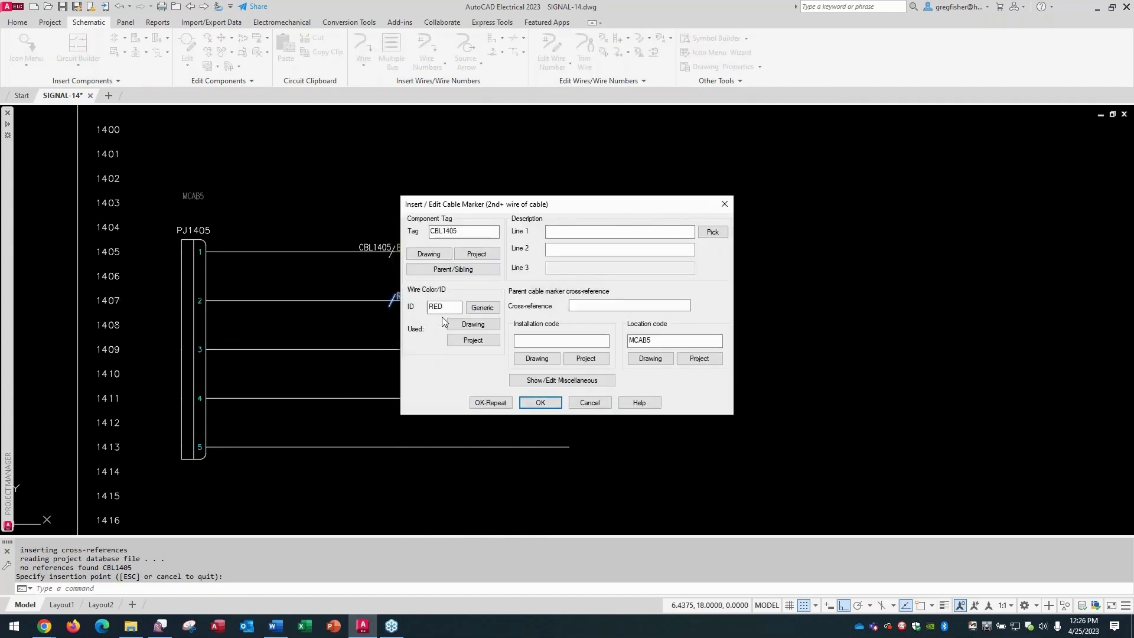
double_click(437, 308)
left_click(539, 402)
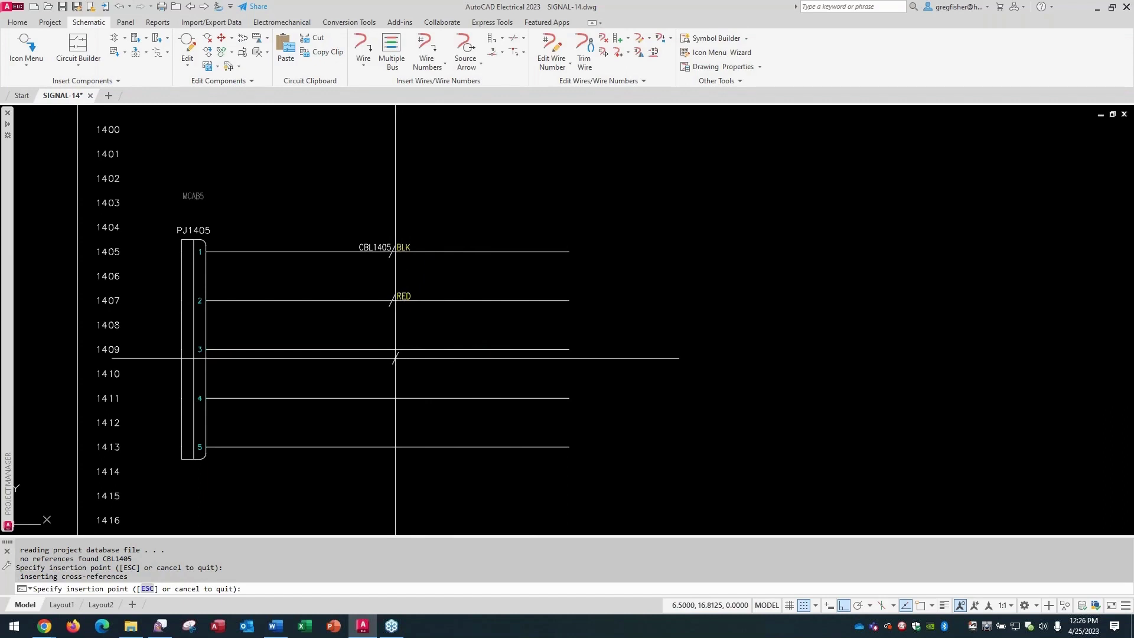
left_click(392, 350)
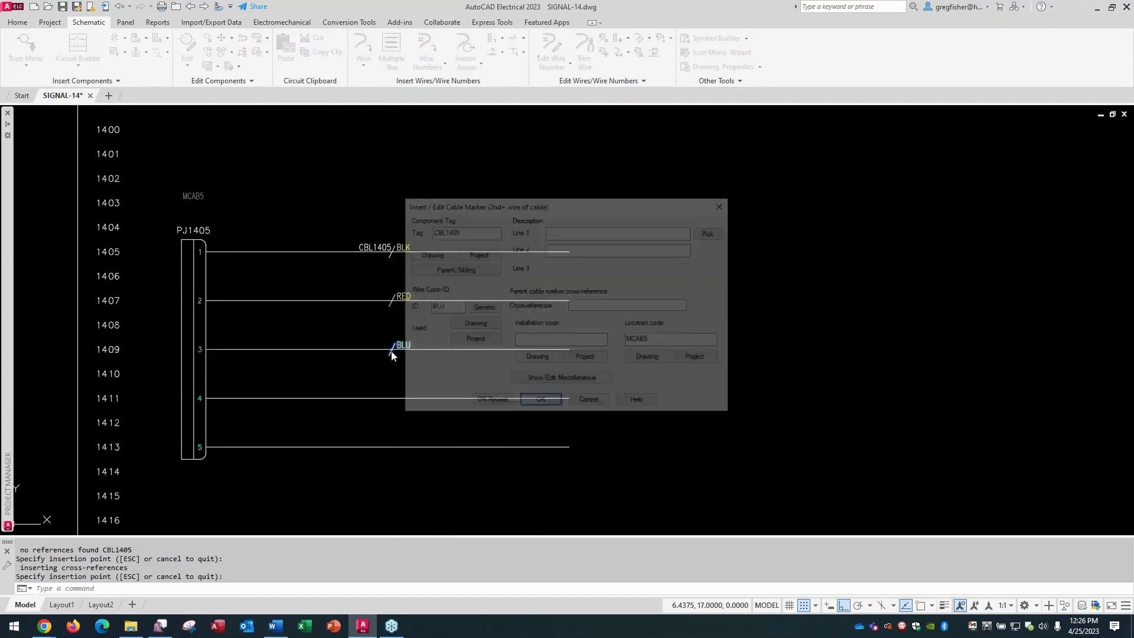
left_click(540, 403)
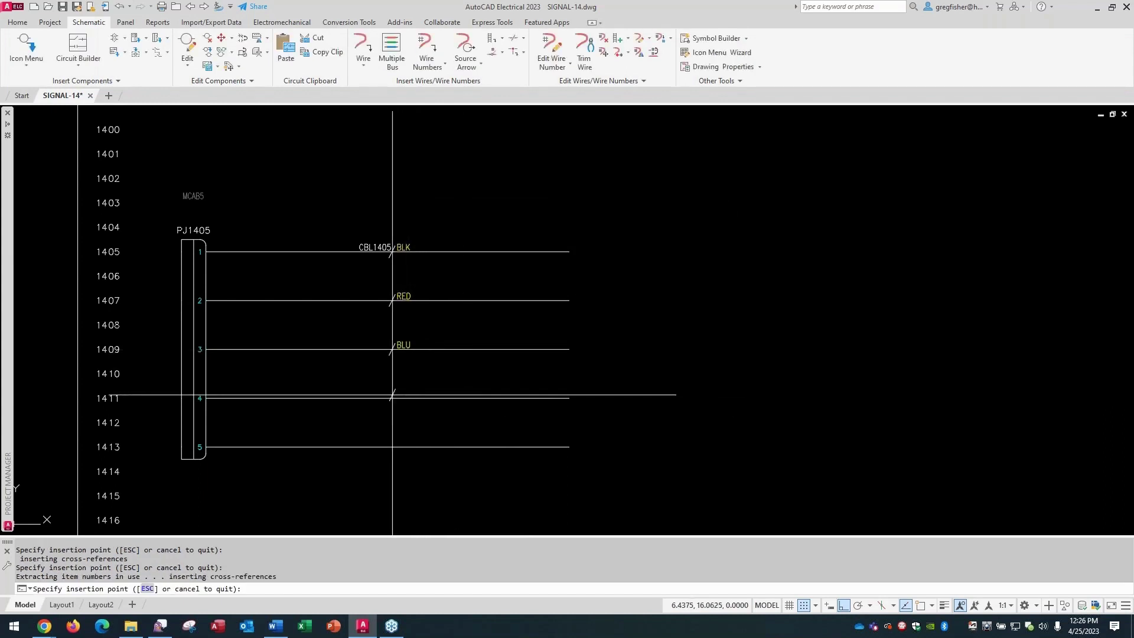
left_click(392, 399)
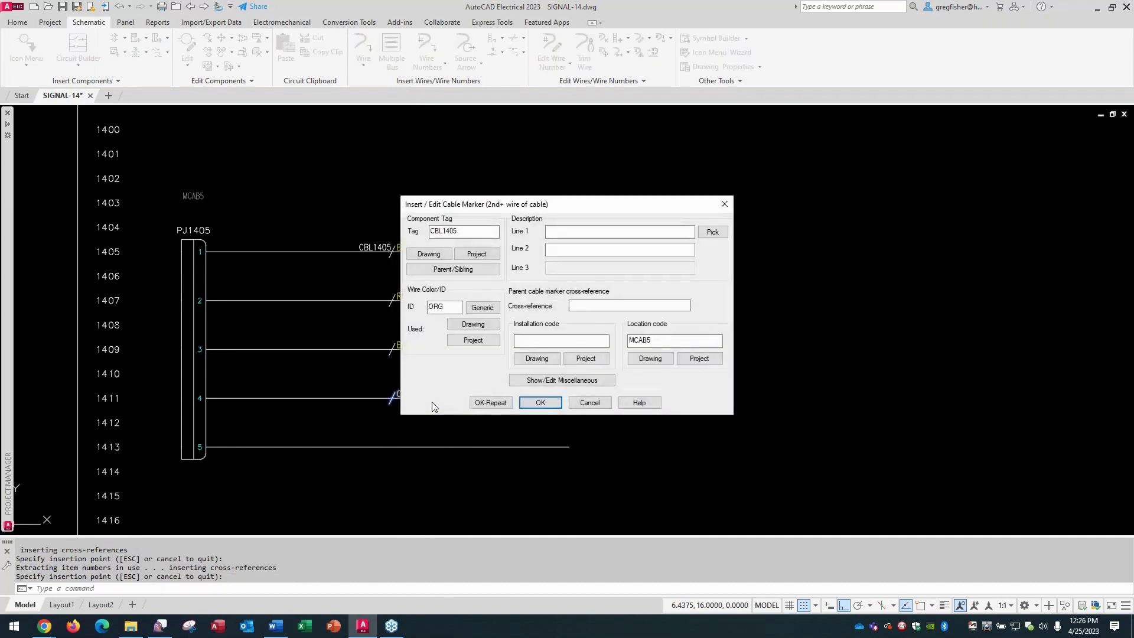
left_click(538, 402)
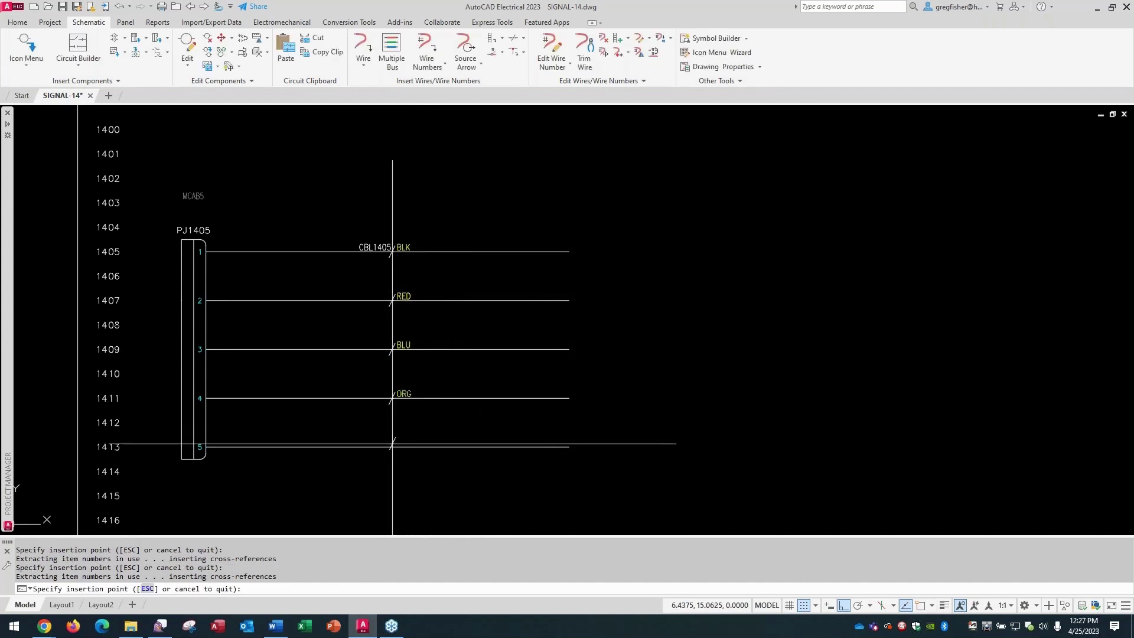
left_click(392, 447)
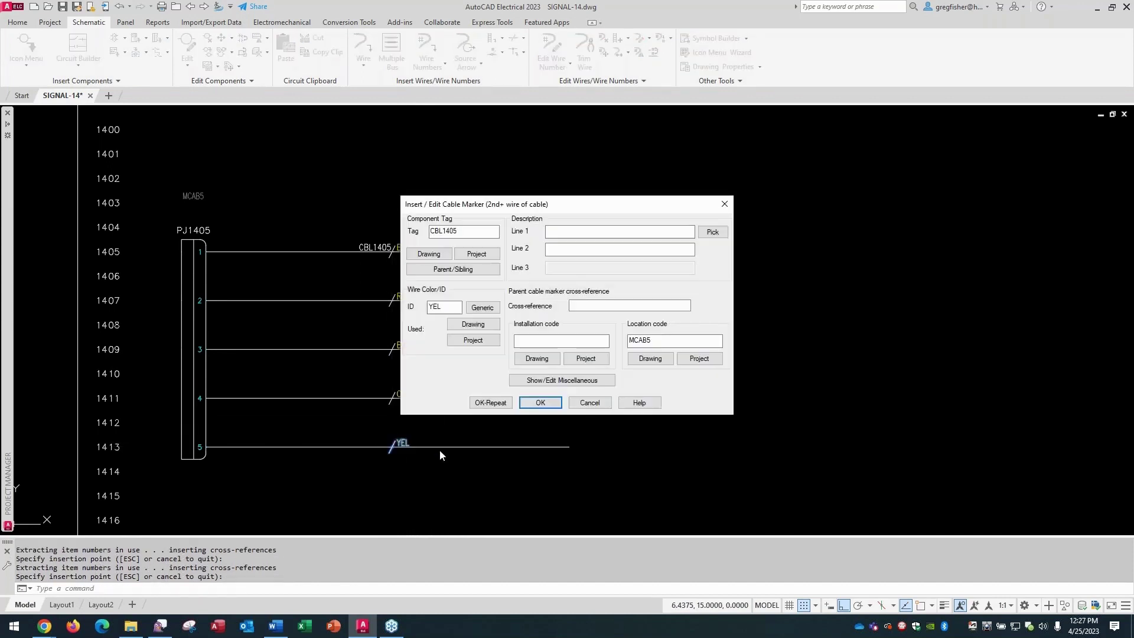
left_click(540, 404)
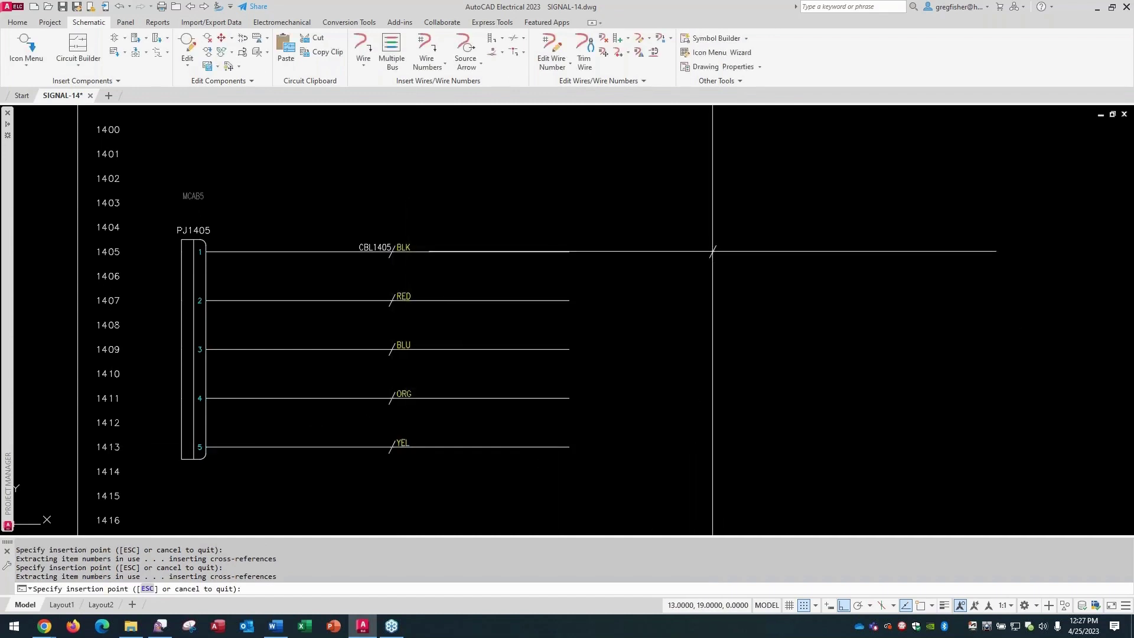
key("Escape")
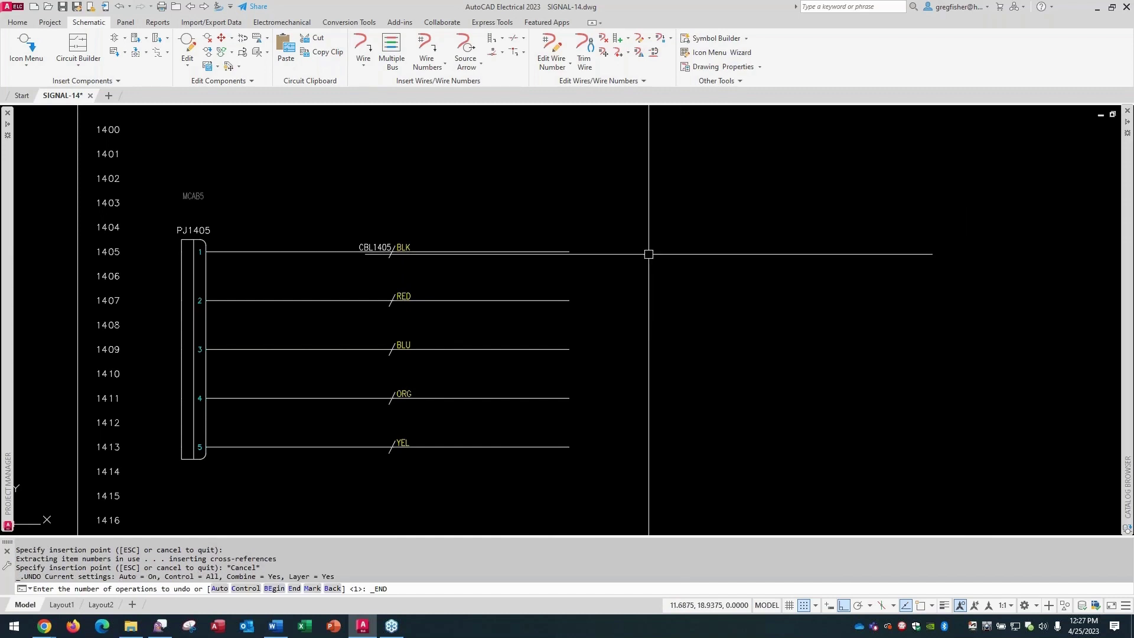
Step: Start a Fan In Source marker with left-facing wire orientation for the BLK wire
scroll(648, 254, "down", 5)
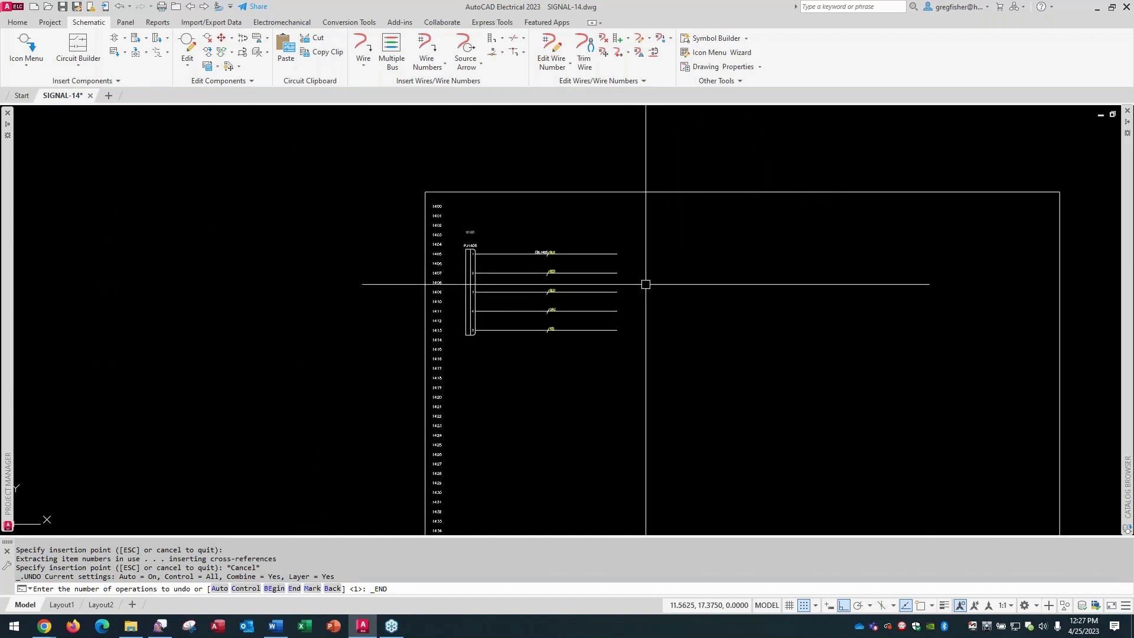
scroll(647, 282, "up", 5)
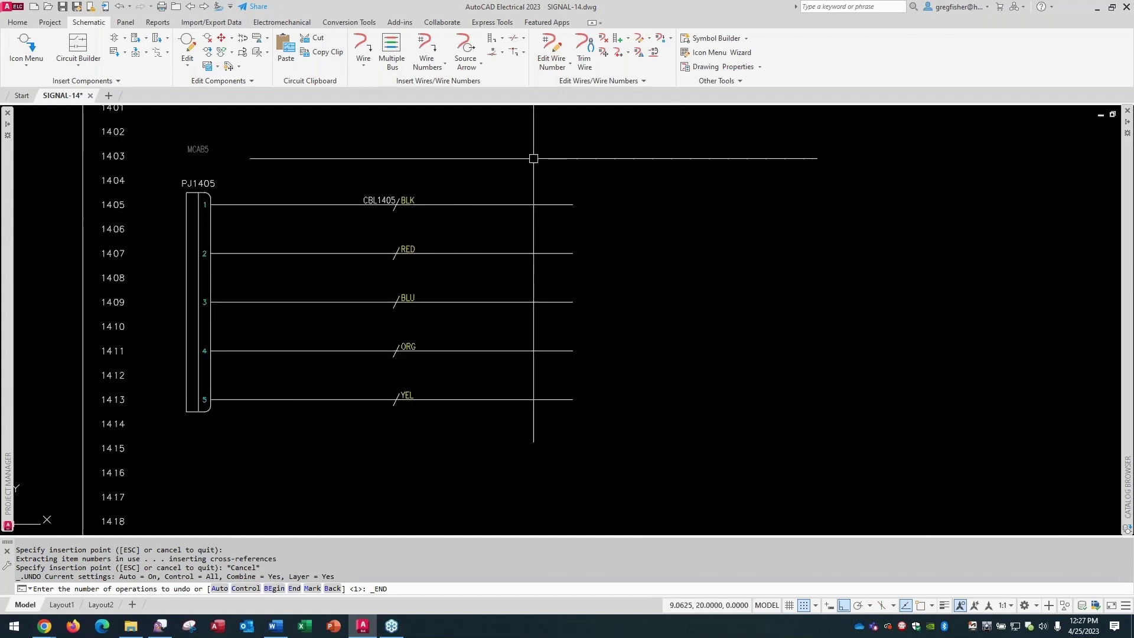
left_click(473, 68)
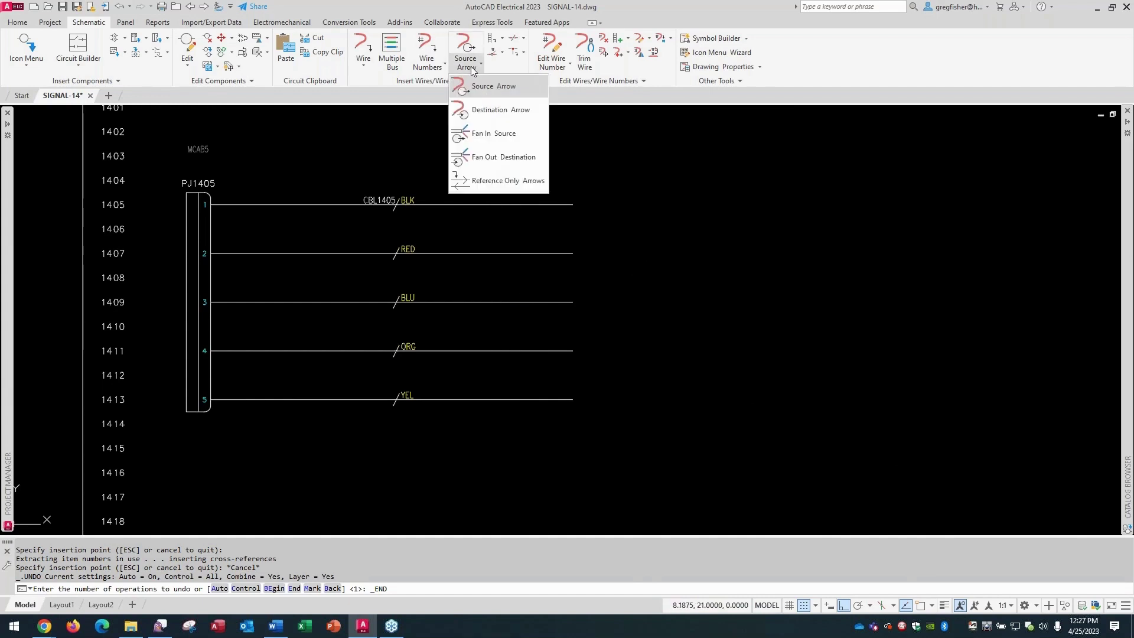
left_click(490, 136)
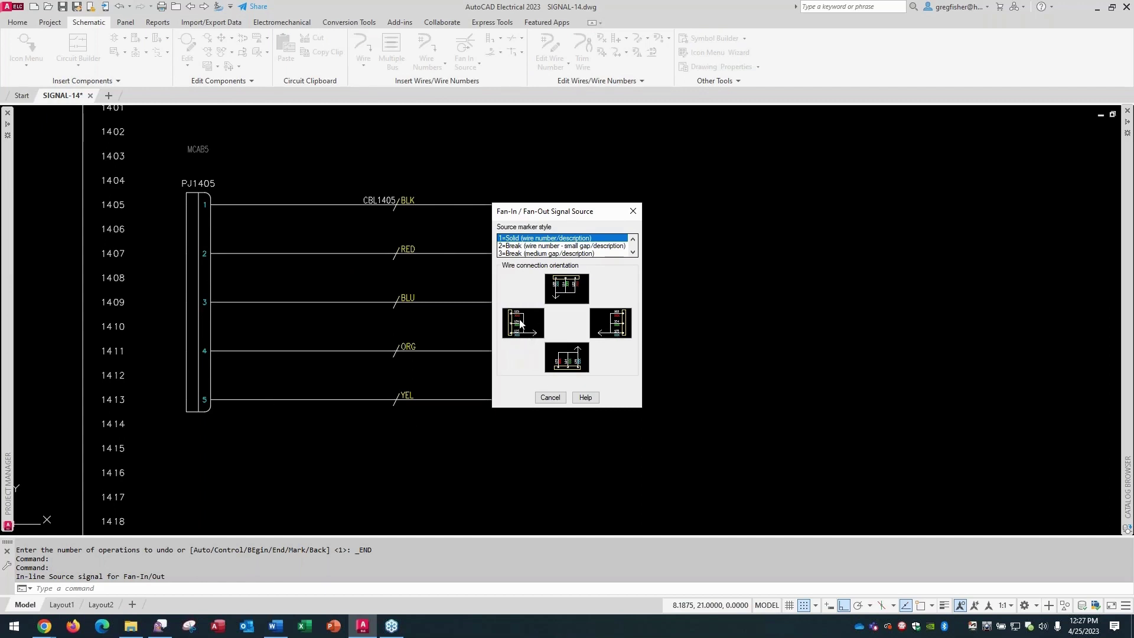
left_click(521, 325)
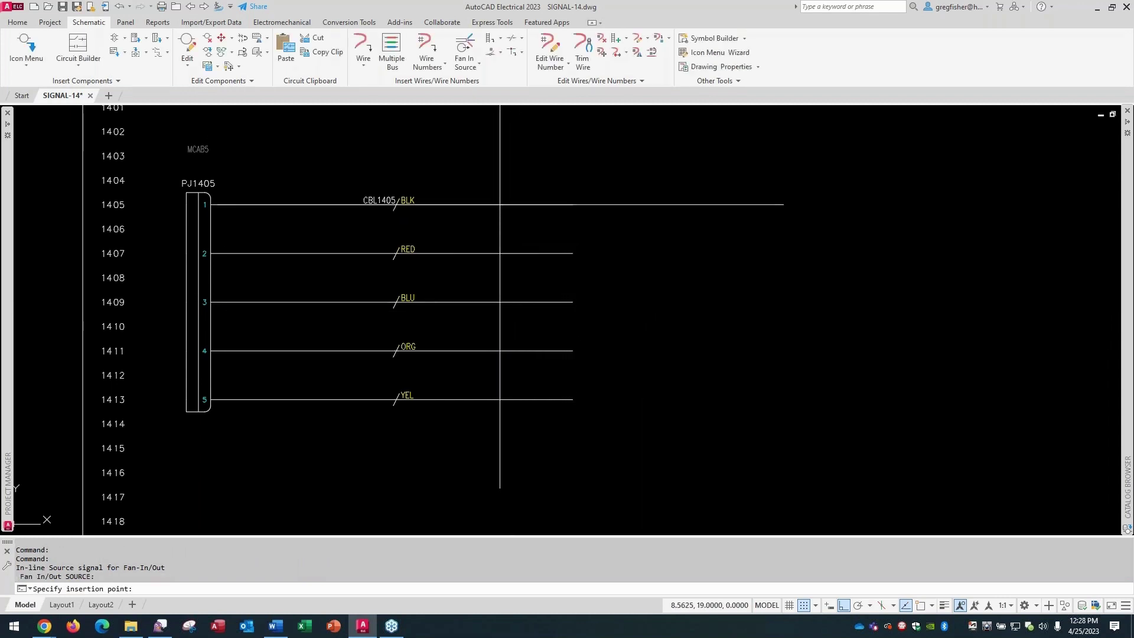
Step: Place the source marker on the BLK wire with code CBL1405-01 and description ROBOT
left_click(500, 205)
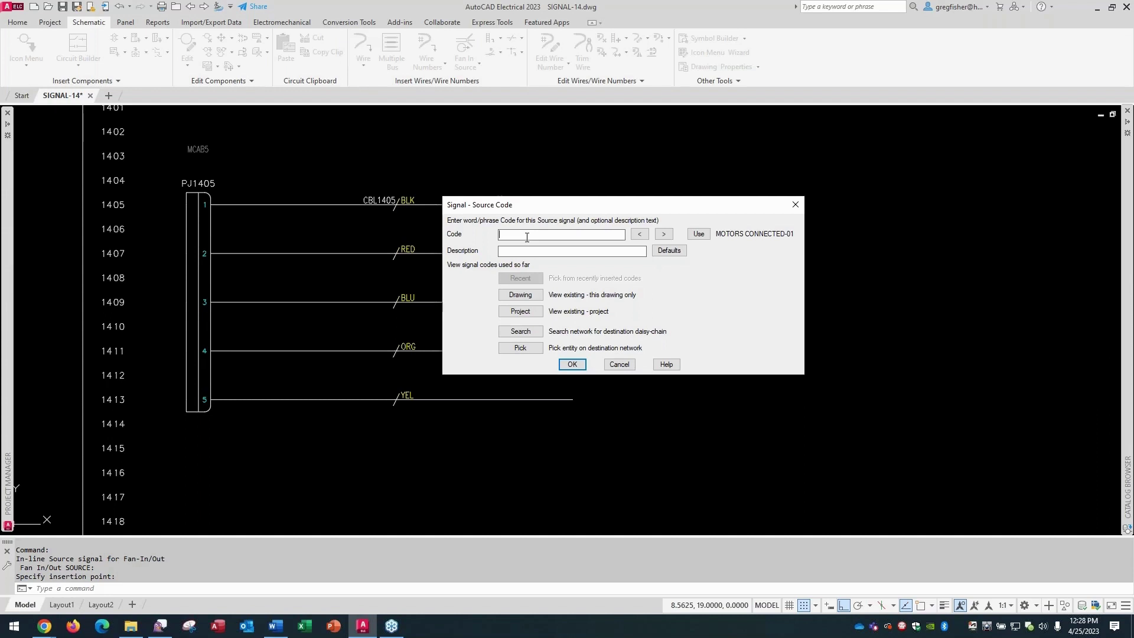
type("10")
key("BackSpace")
type("405-01")
left_click(501, 236)
type("CBL")
key("Tab")
type("ROBOT")
left_click(571, 364)
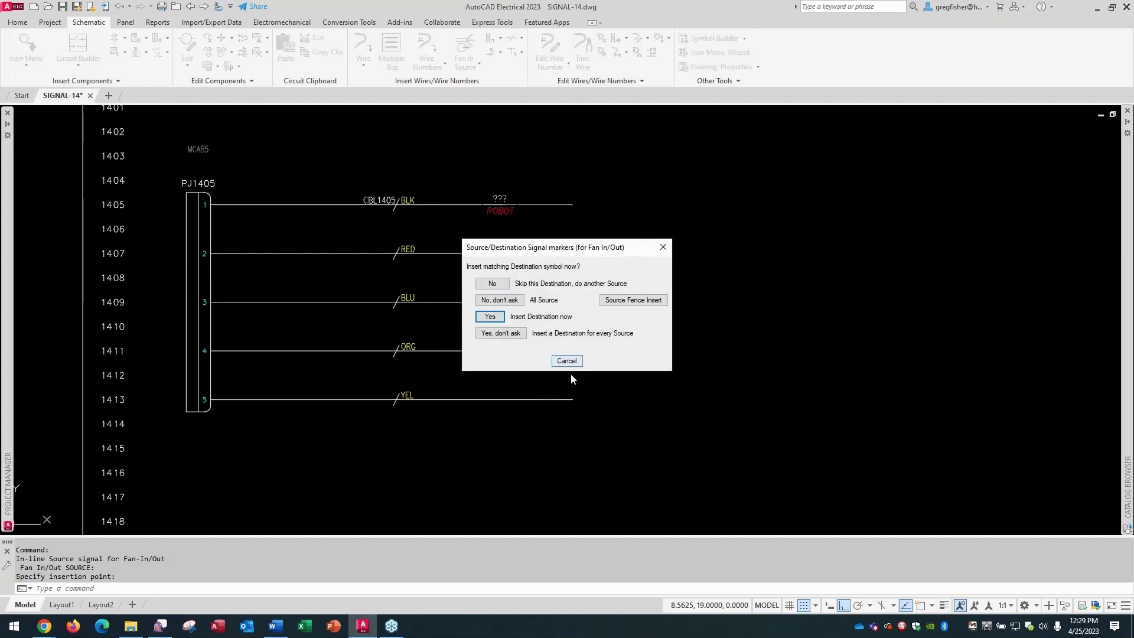
Step: Fence-insert source markers on the RED–YEL wires, accepting codes CBL1405-02 through CBL1405-05
left_click(617, 301)
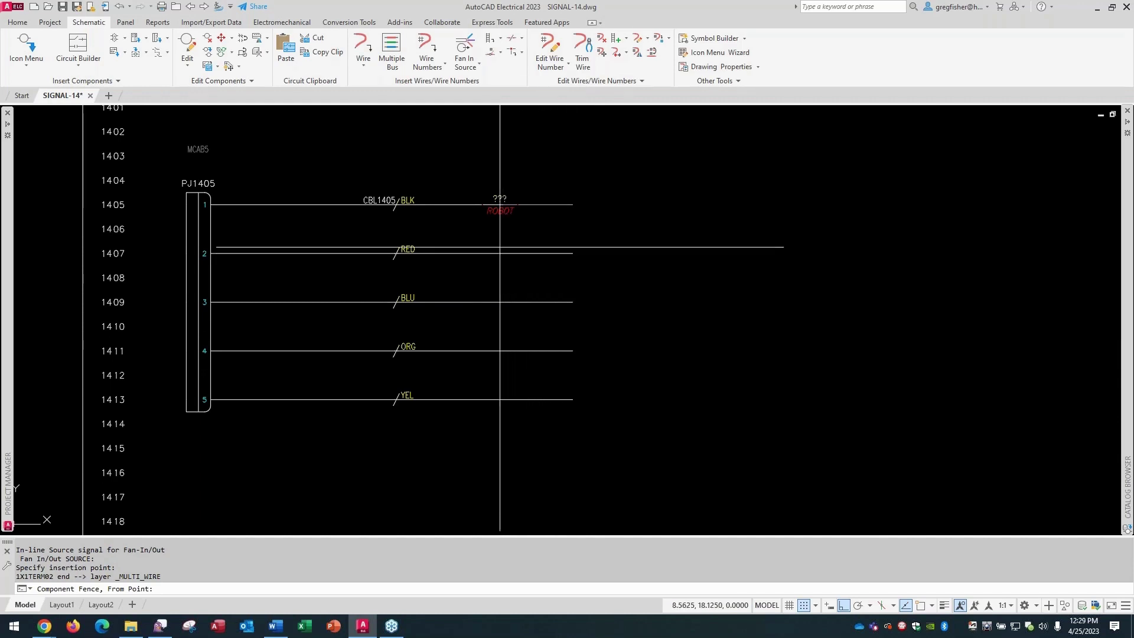
left_click(499, 244)
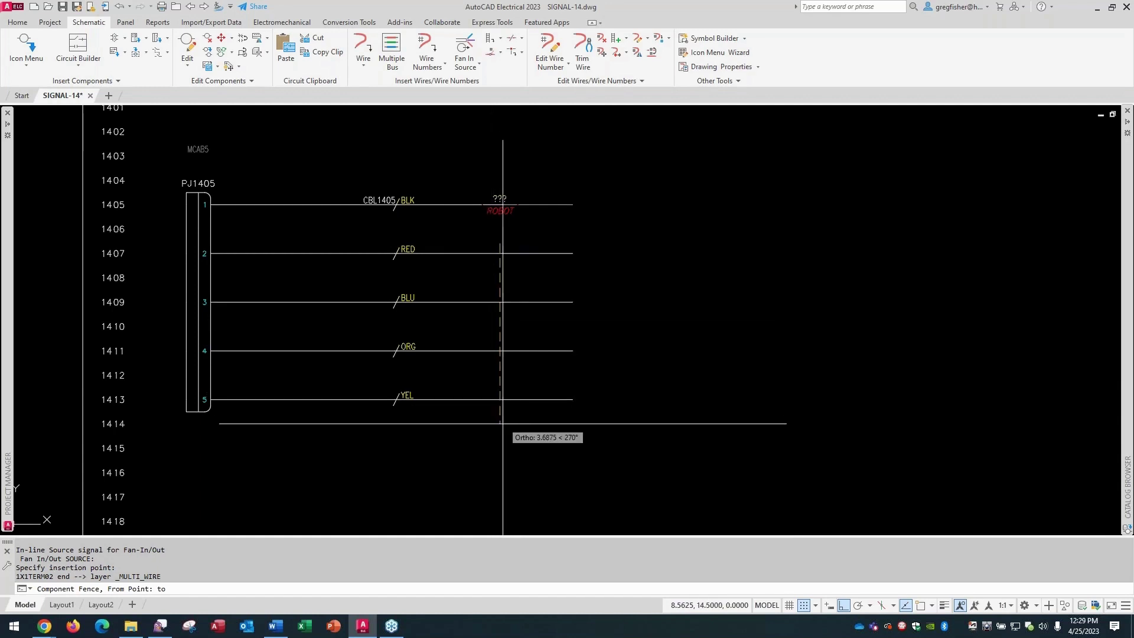
left_click(500, 423)
key("Return")
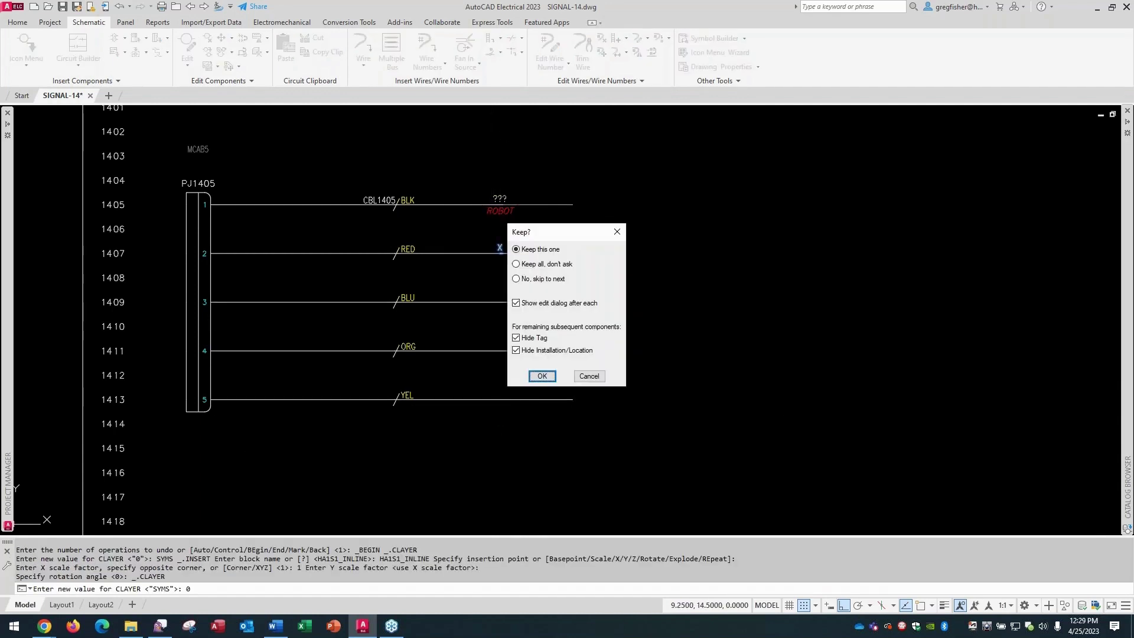
left_click(548, 378)
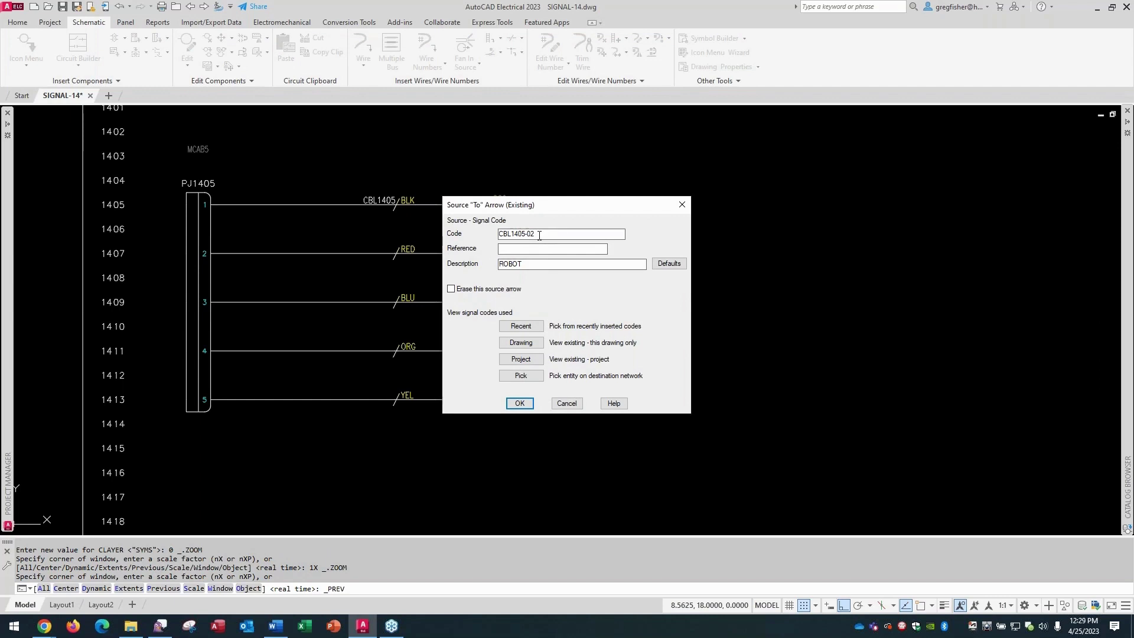
left_click(520, 403)
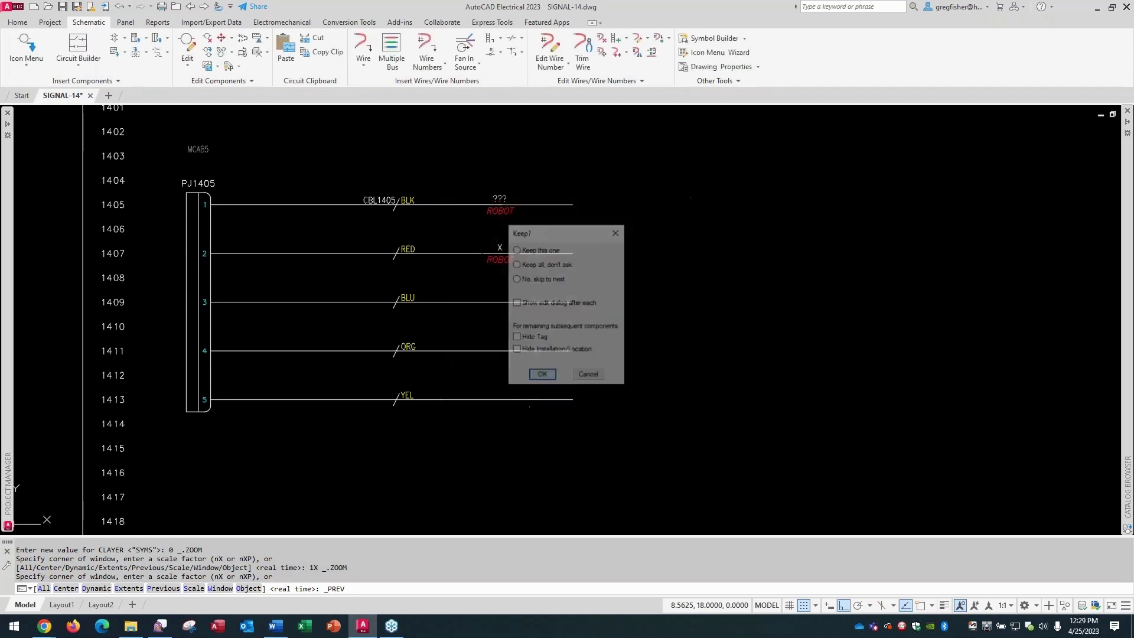
left_click(537, 374)
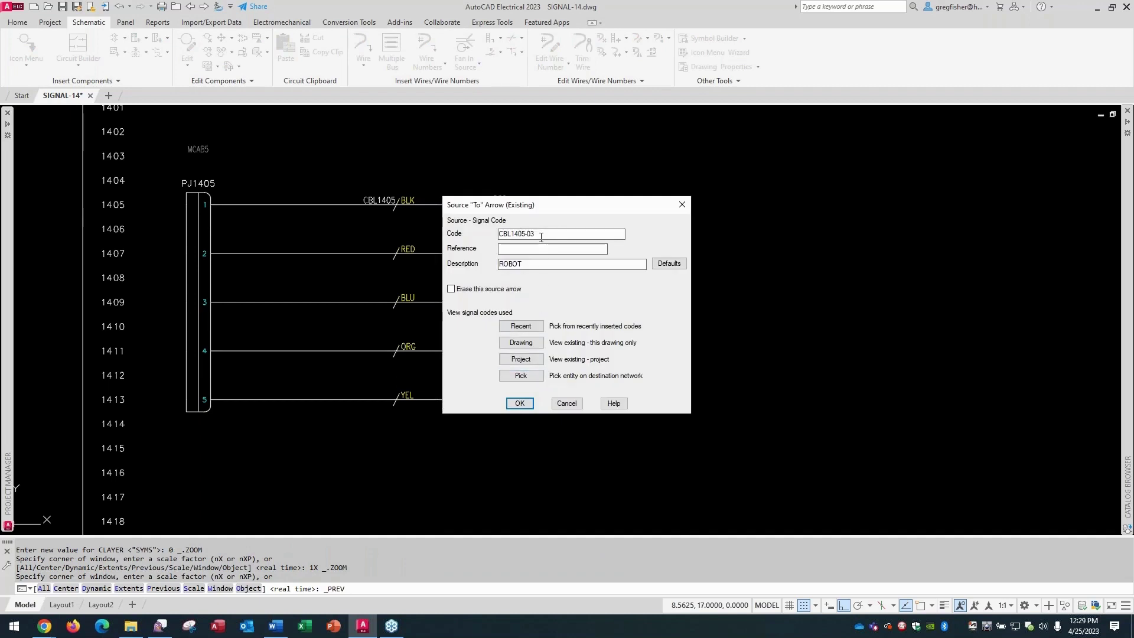
left_click(528, 407)
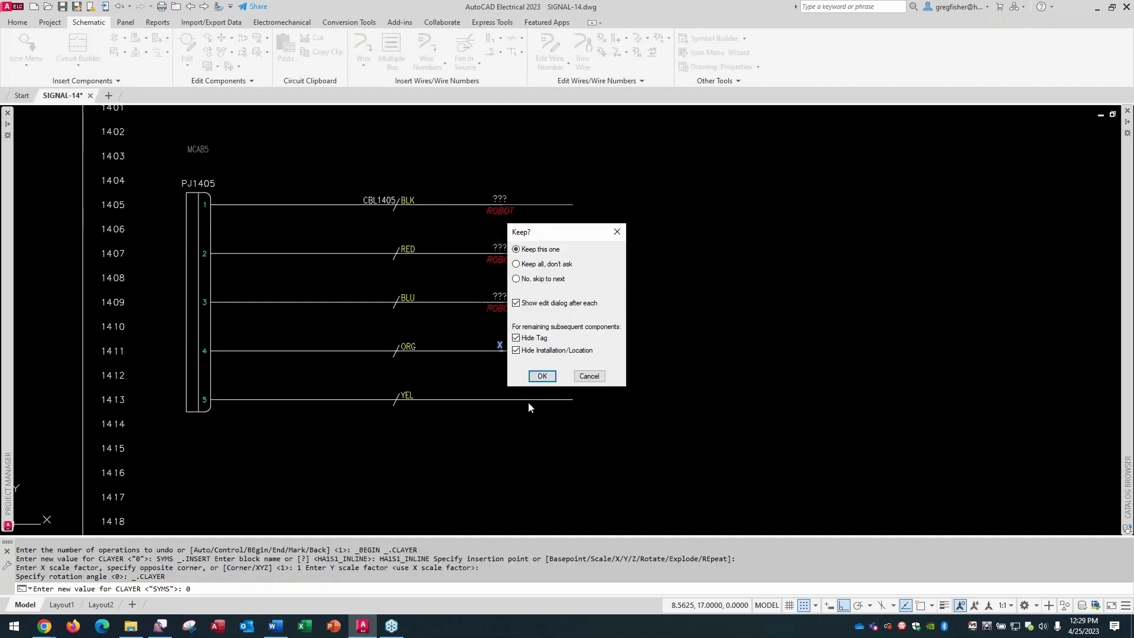
left_click(542, 377)
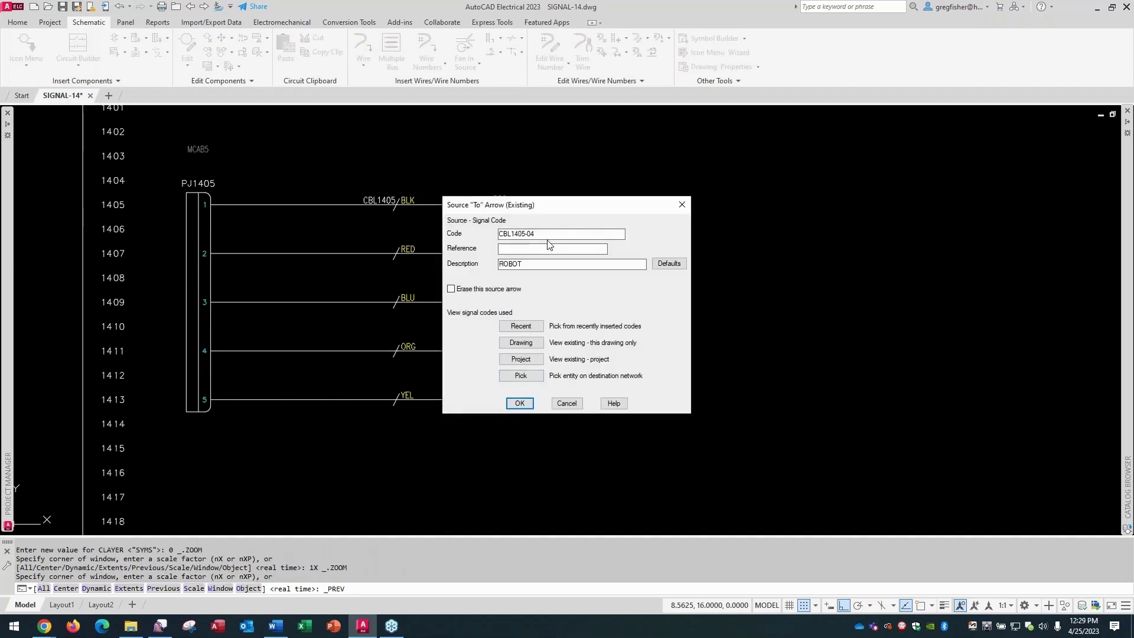
left_click(519, 404)
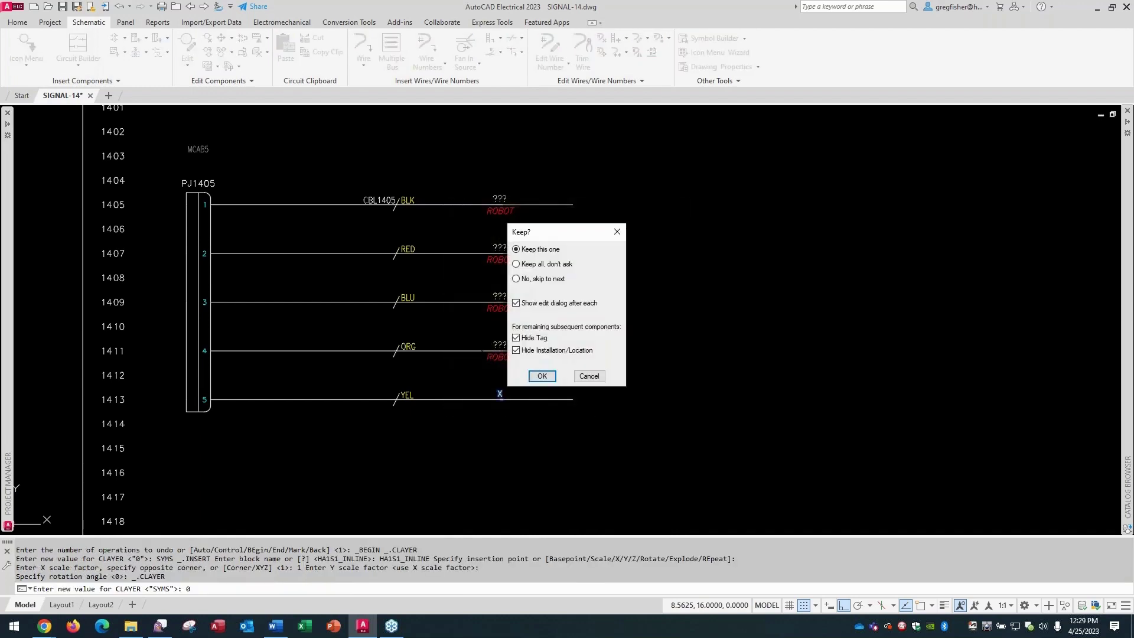
left_click(540, 376)
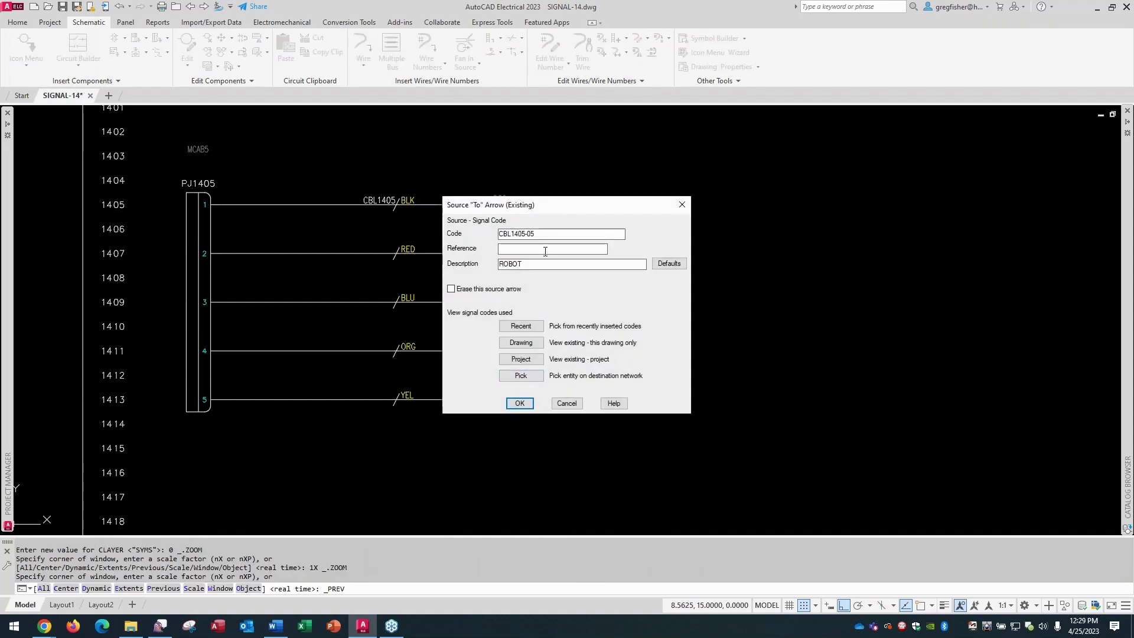
left_click(519, 403)
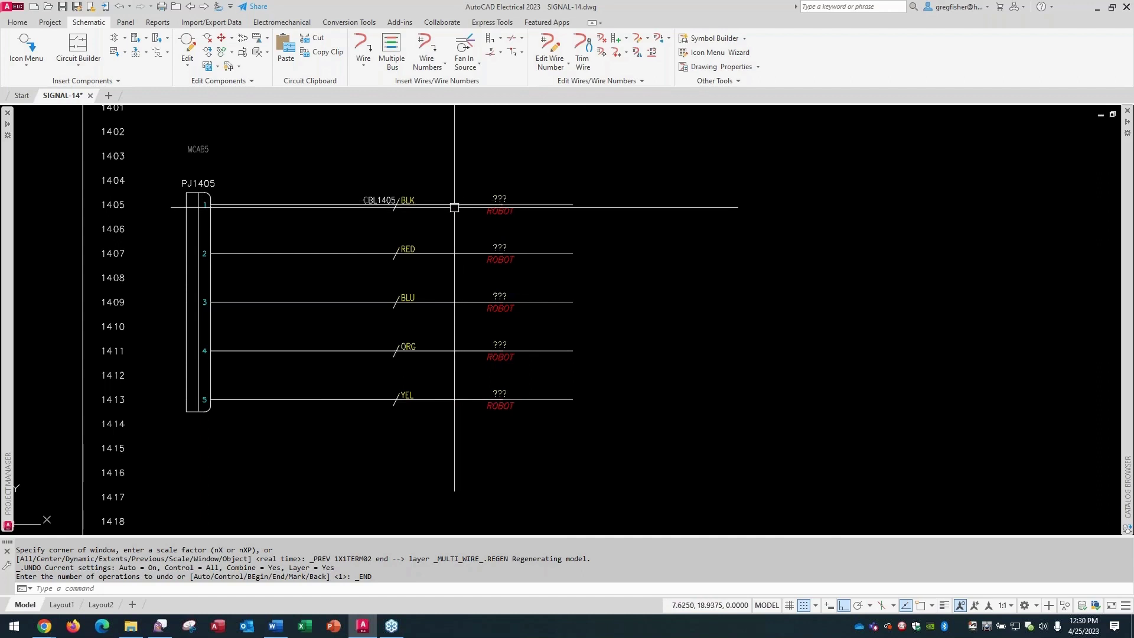
mouse_move(454, 204)
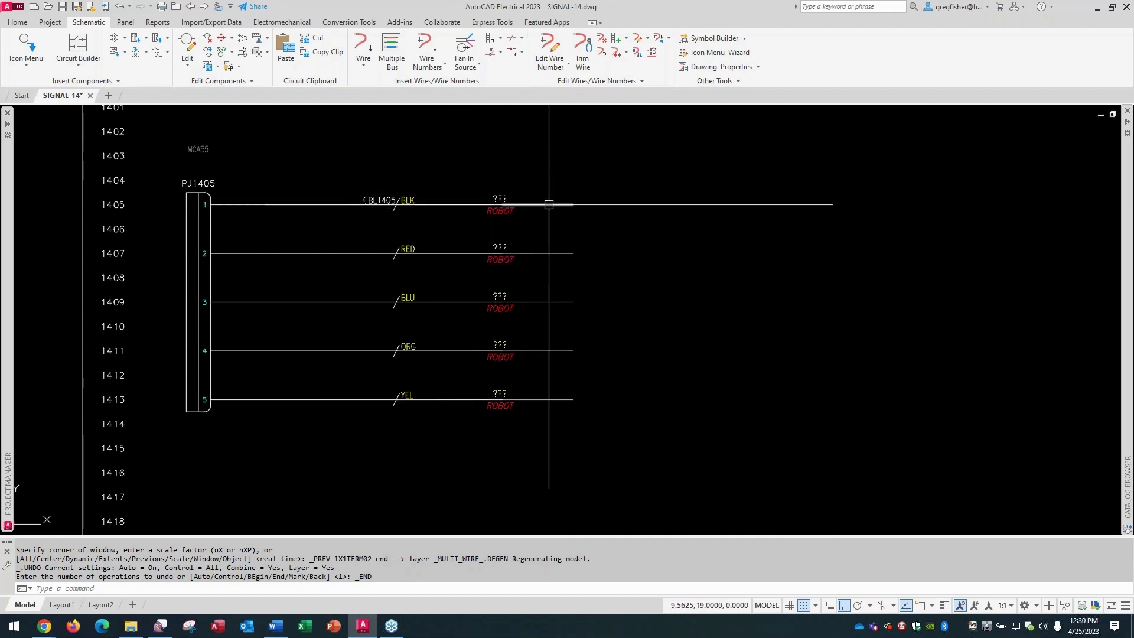
mouse_move(549, 205)
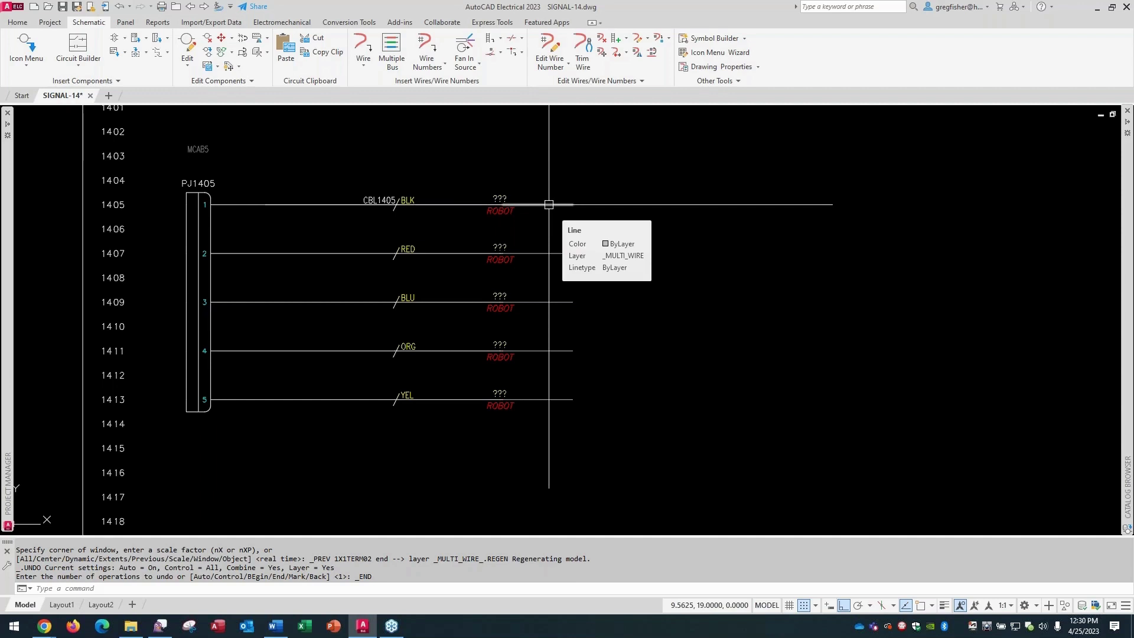
scroll(608, 398, "down", 2)
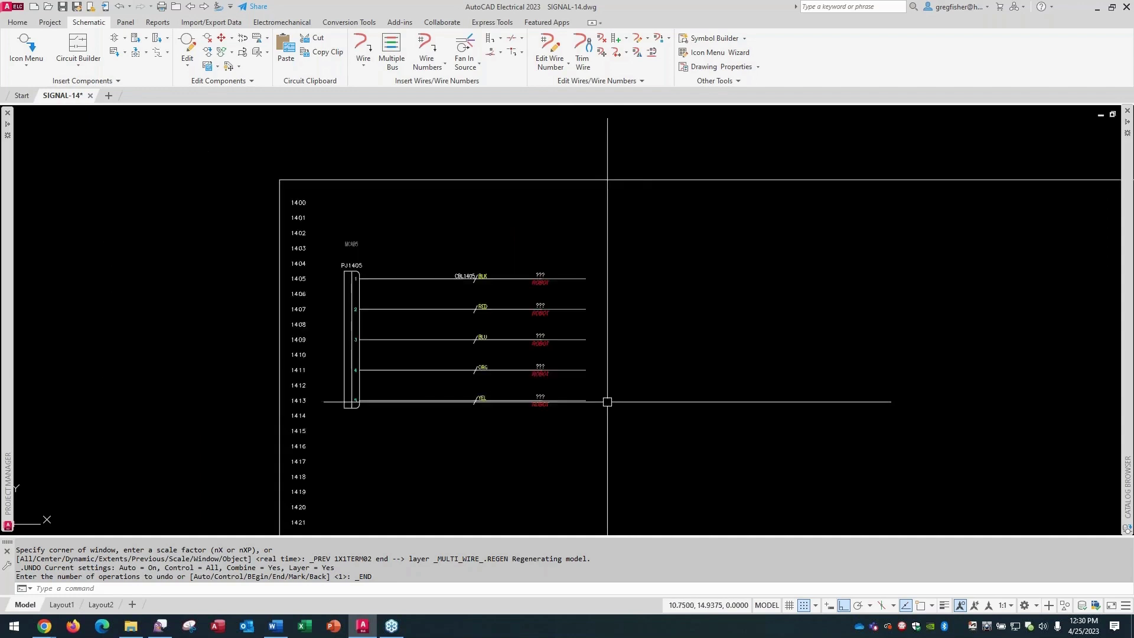
middle_click_drag(640, 433, 465, 307)
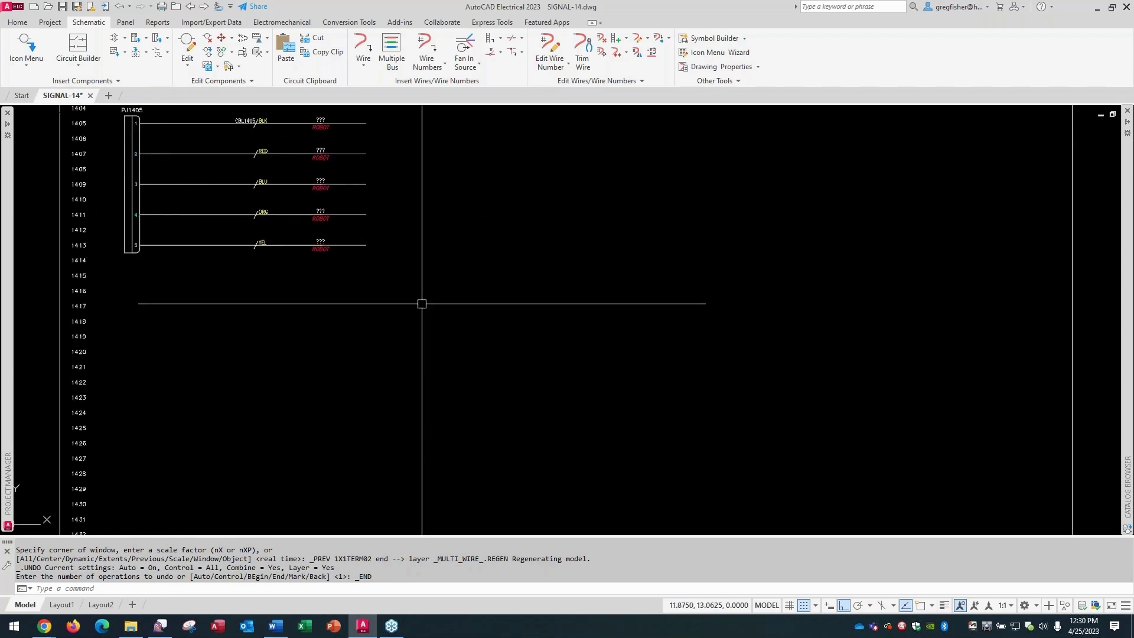
scroll(425, 303, "down", 3)
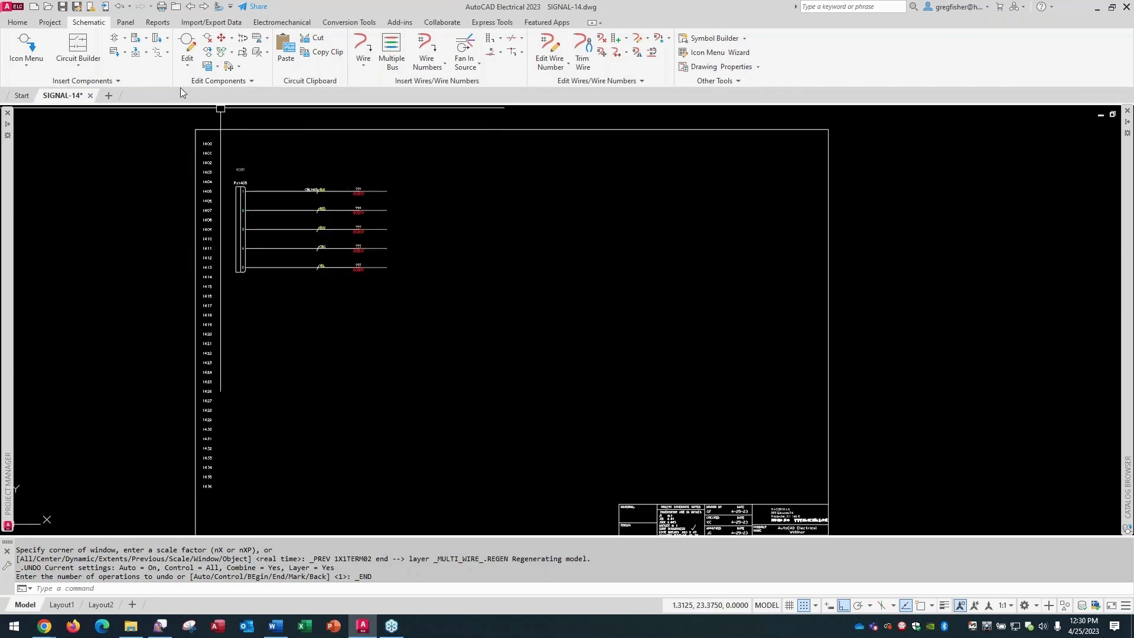
Step: Insert a flipped five-pin connector at rung 1425 below PJ1405
left_click(155, 39)
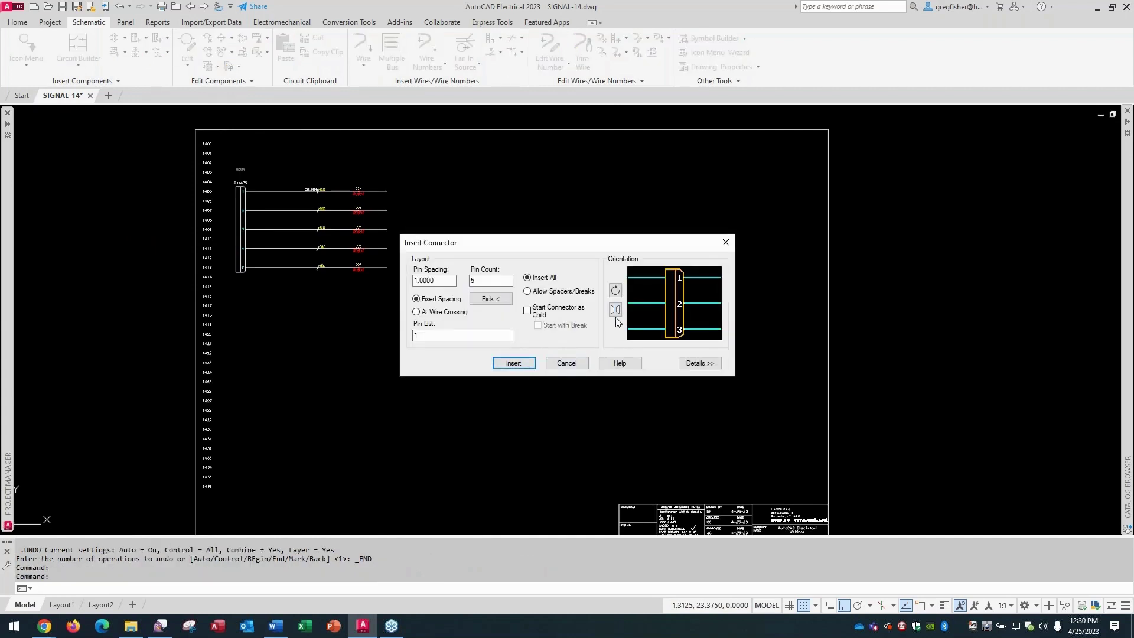
left_click(615, 310)
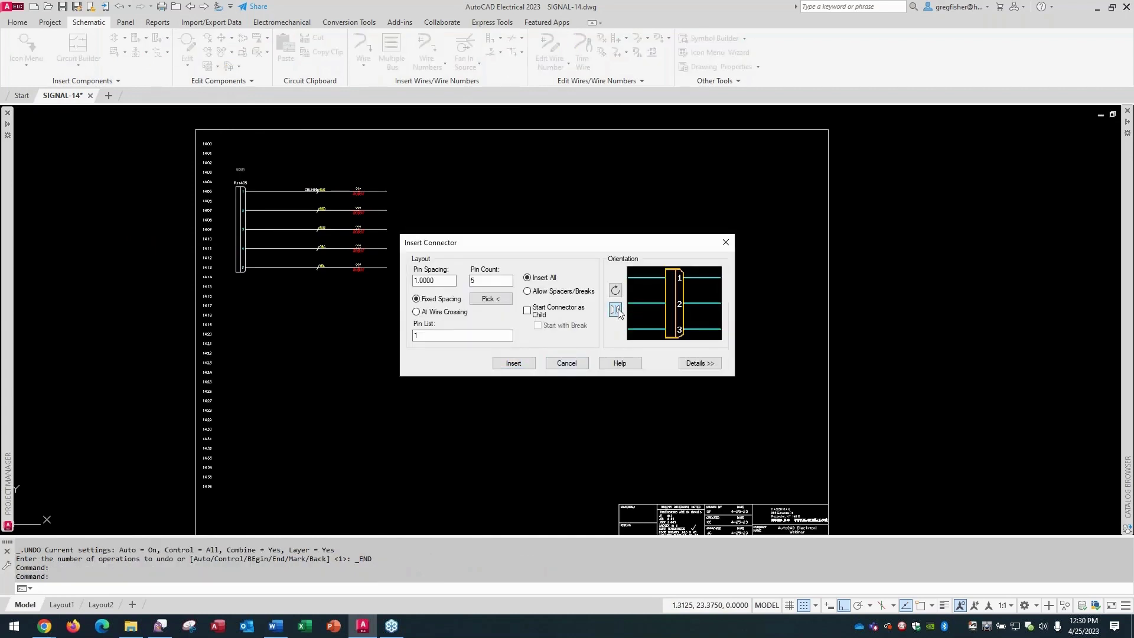
left_click(513, 363)
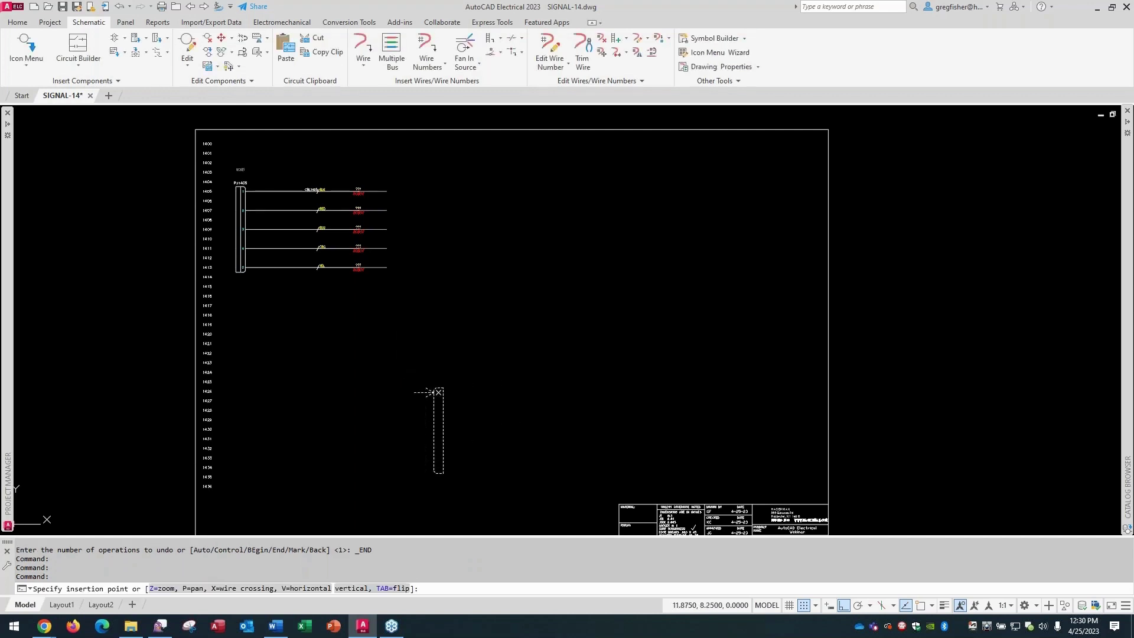
scroll(249, 395, "up", 2)
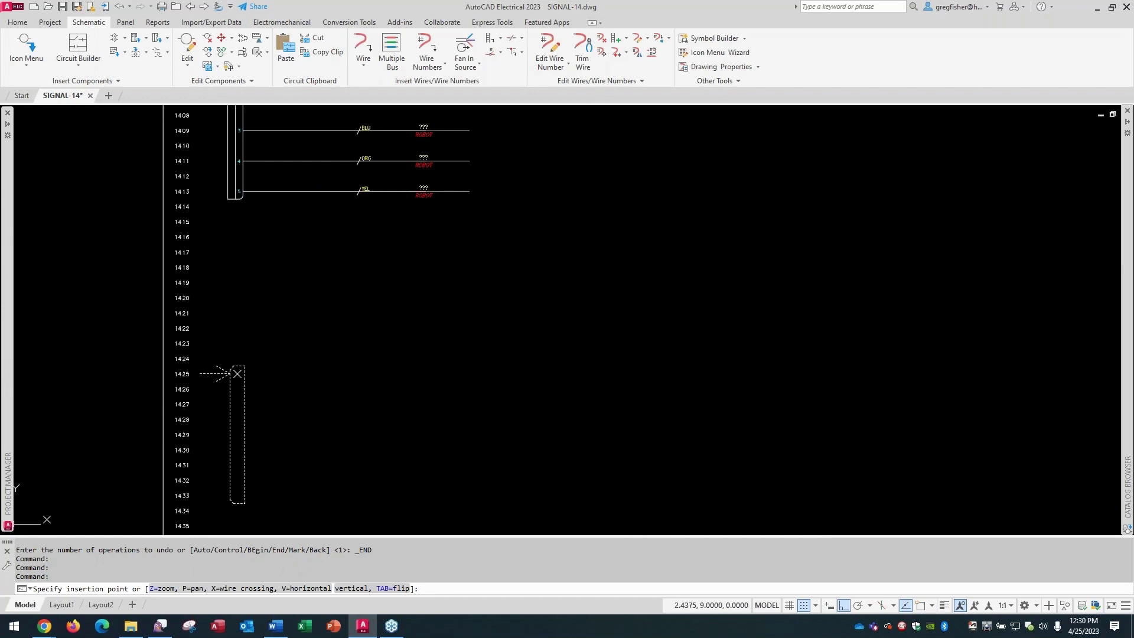
left_click(237, 374)
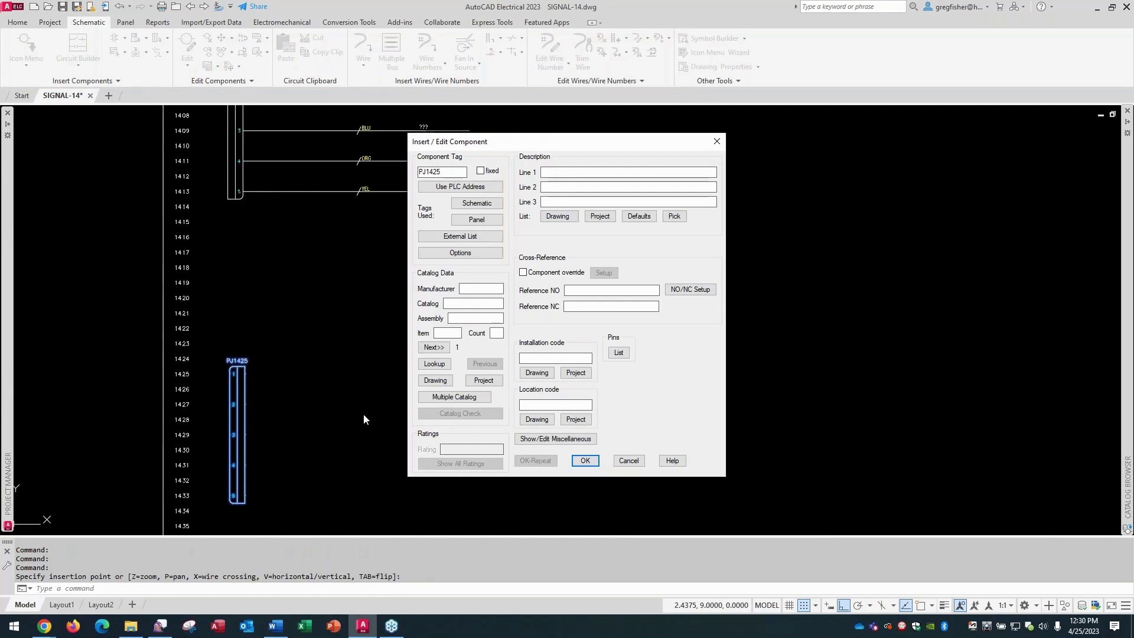
Step: Set connector PJ1425's location code to MACHINE from the project's existing codes
left_click(576, 419)
left_click(530, 285)
left_click(540, 377)
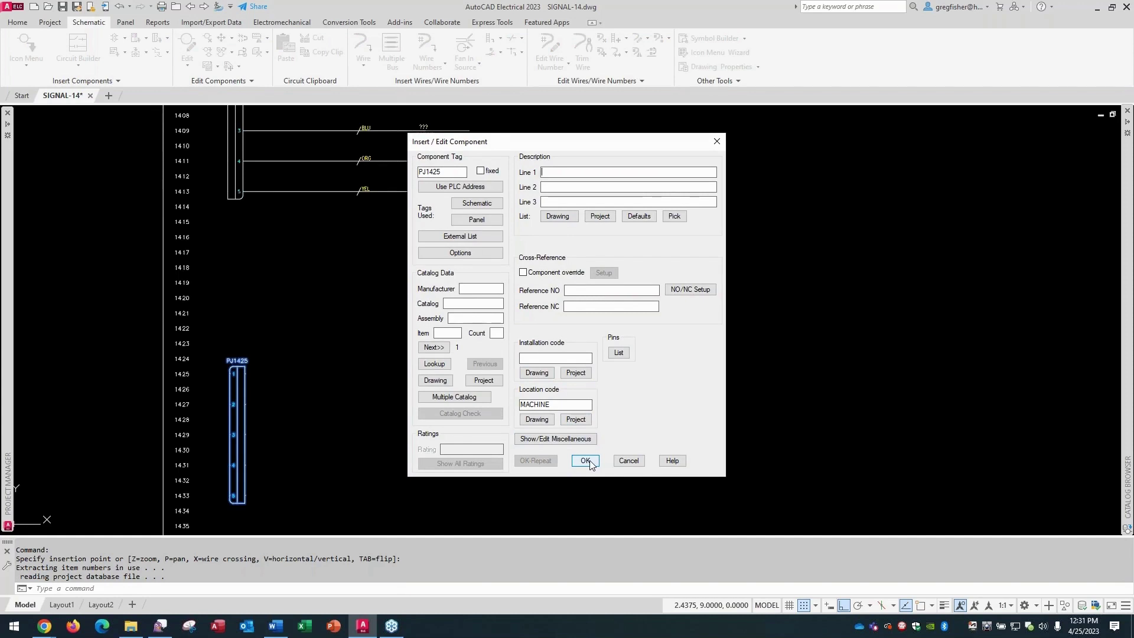
left_click(585, 461)
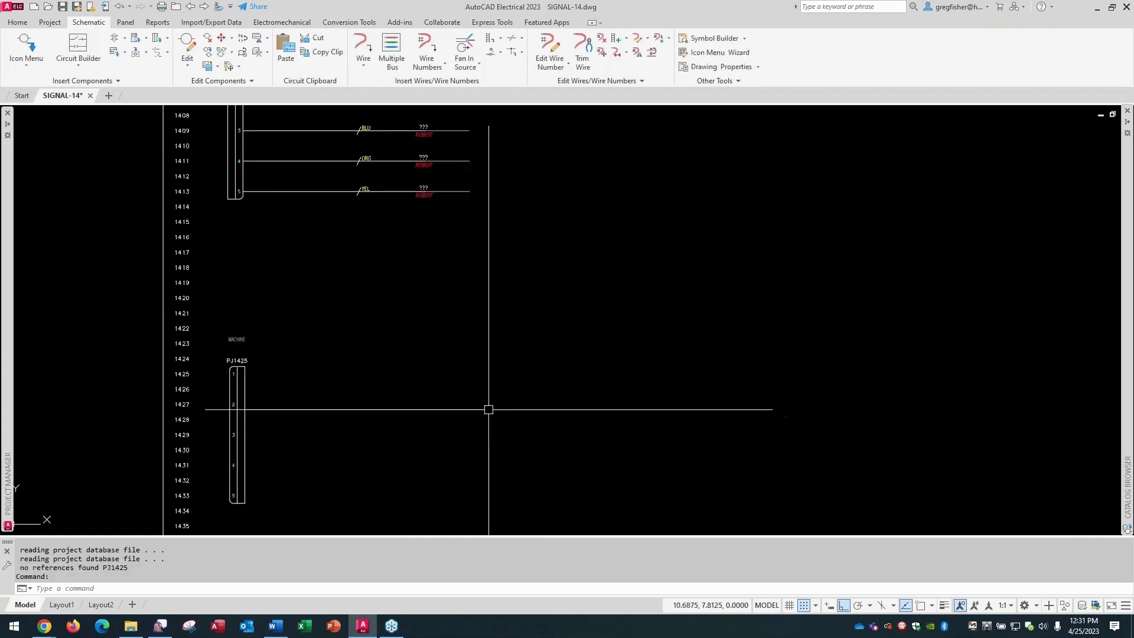
Step: Move connector PJ1425 to the right side of the sheet, keeping it on rung 1425
right_click(237, 369)
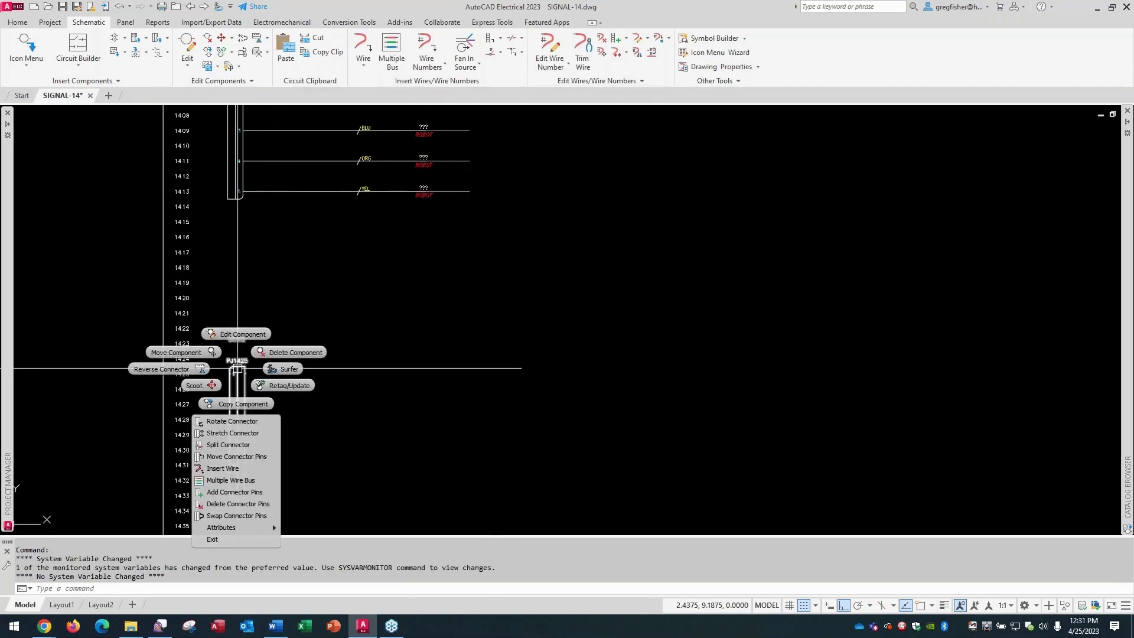
left_click(177, 352)
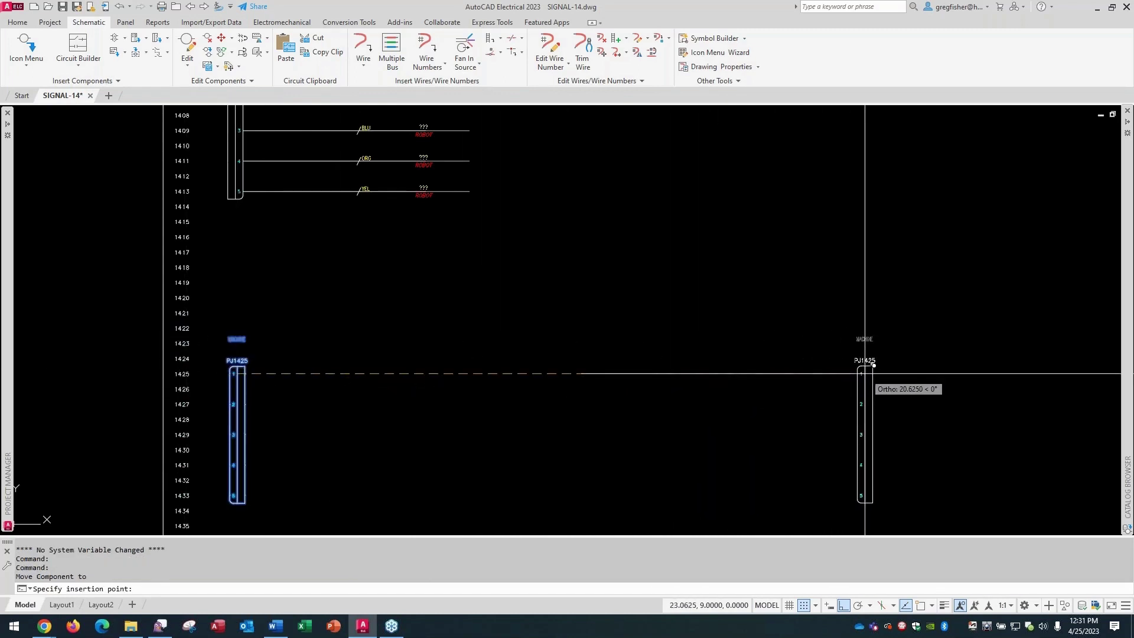
left_click(770, 373)
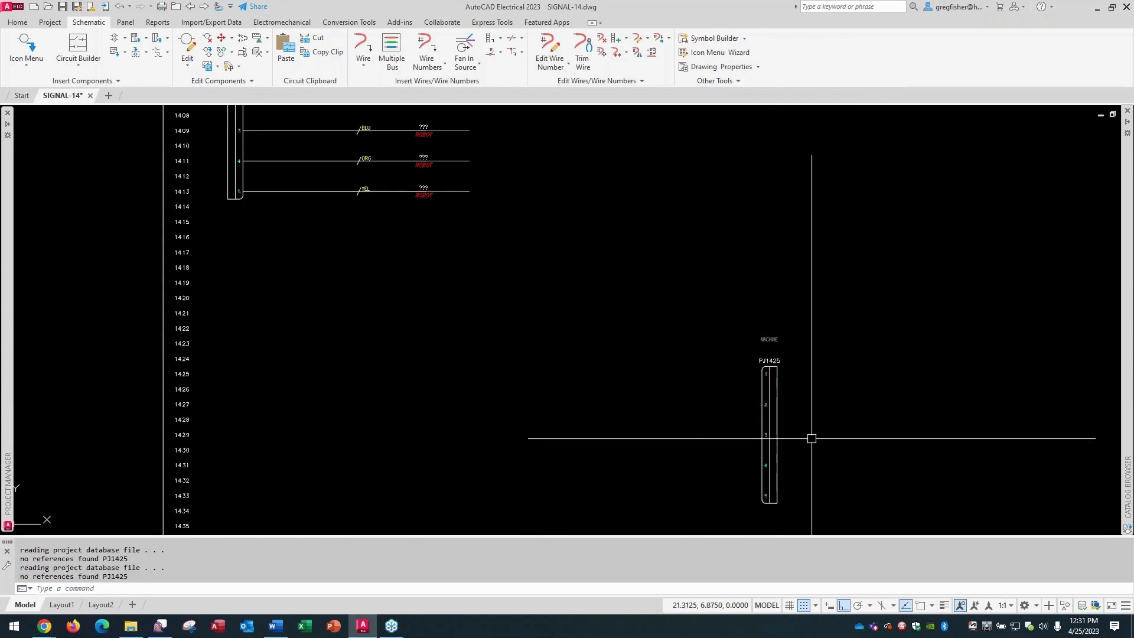
middle_click_drag(810, 438, 768, 374)
scroll(768, 374, "down", 2)
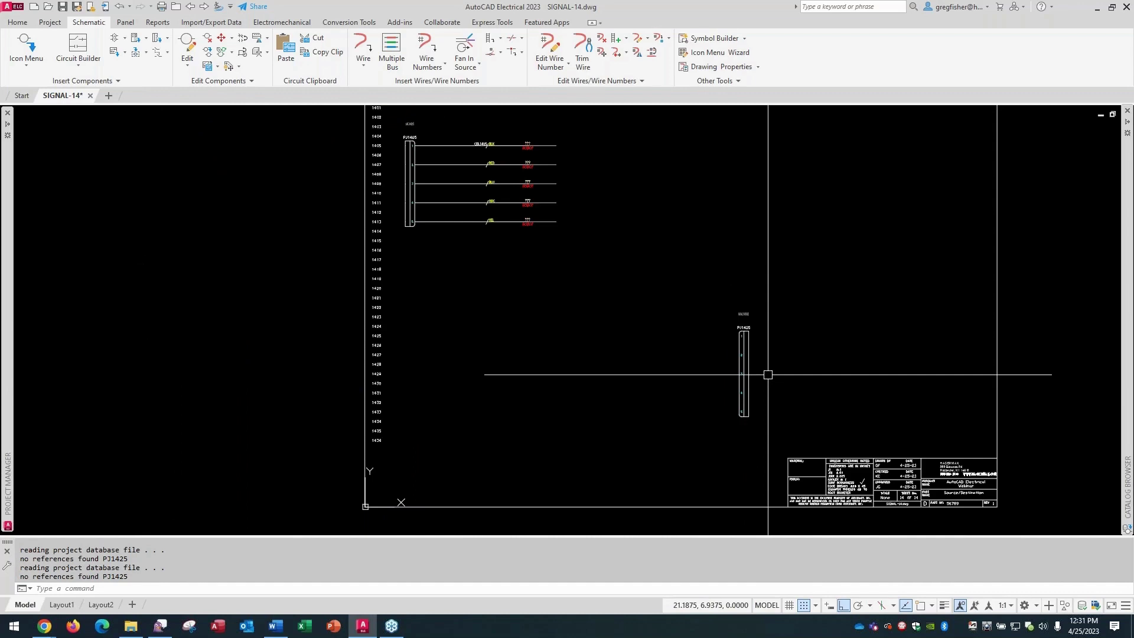
scroll(767, 375, "up", 2)
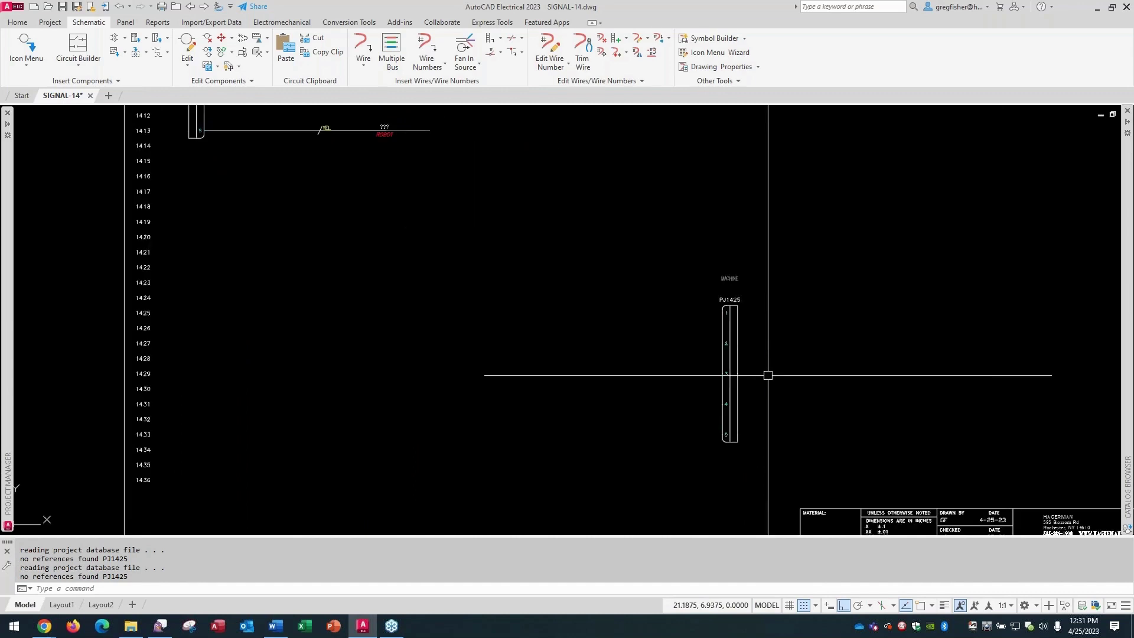
Step: Draw five parallel wires from PJ1425's pins 1–5, ending them to the left with Multiple Bus
left_click(388, 55)
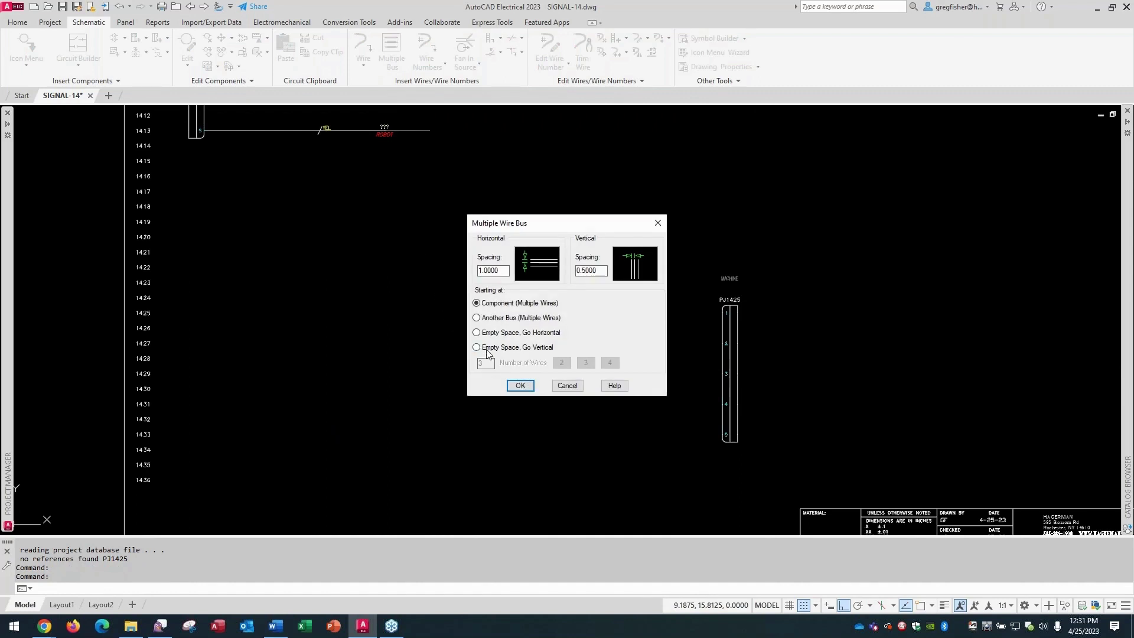
left_click(530, 387)
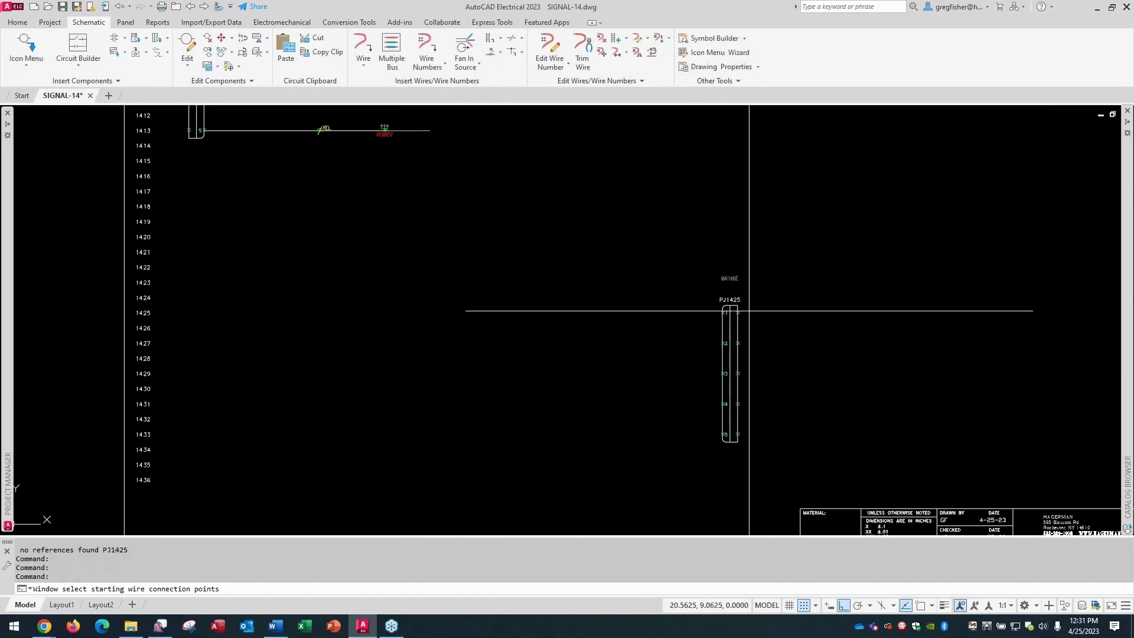
scroll(729, 298, "up", 2)
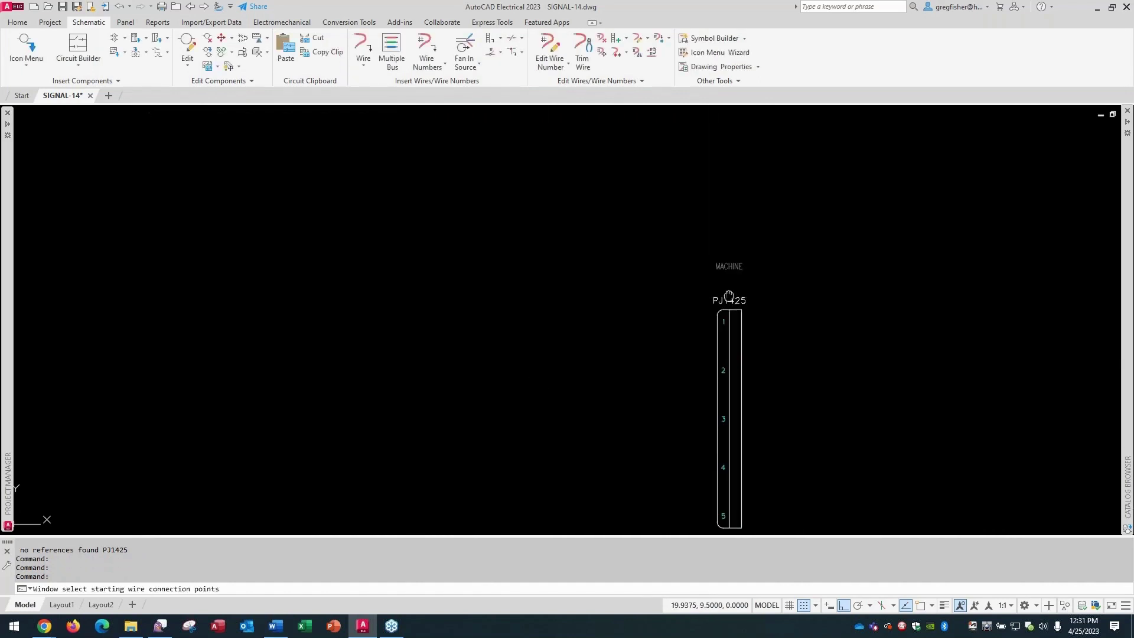
middle_click_drag(731, 299, 706, 214)
left_click(708, 204)
left_click(615, 468)
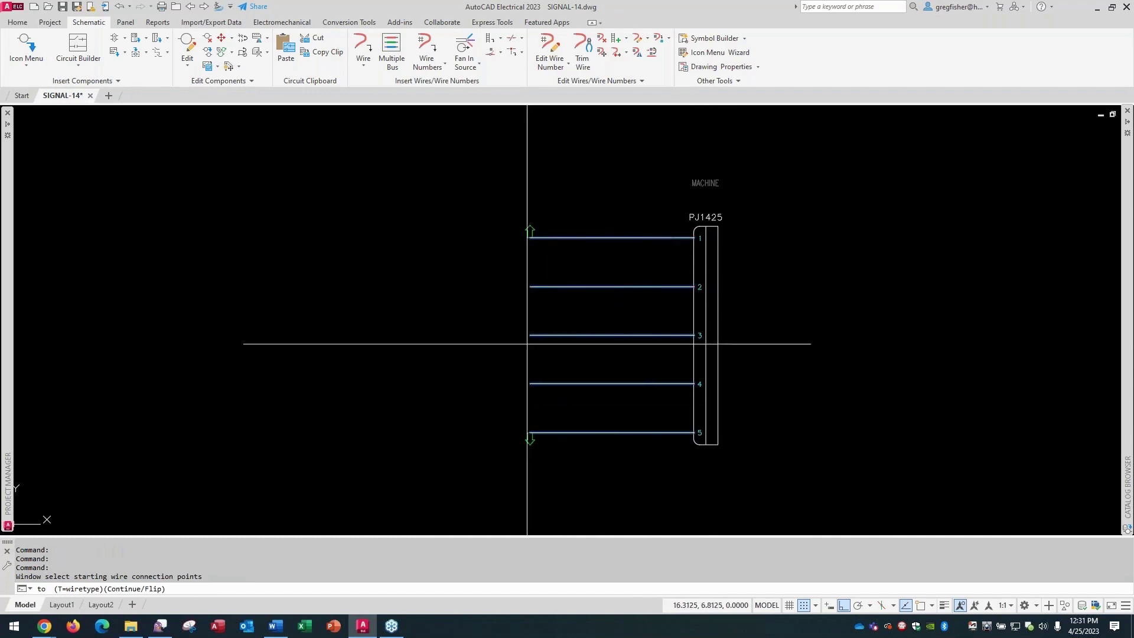
scroll(452, 305, "down", 4)
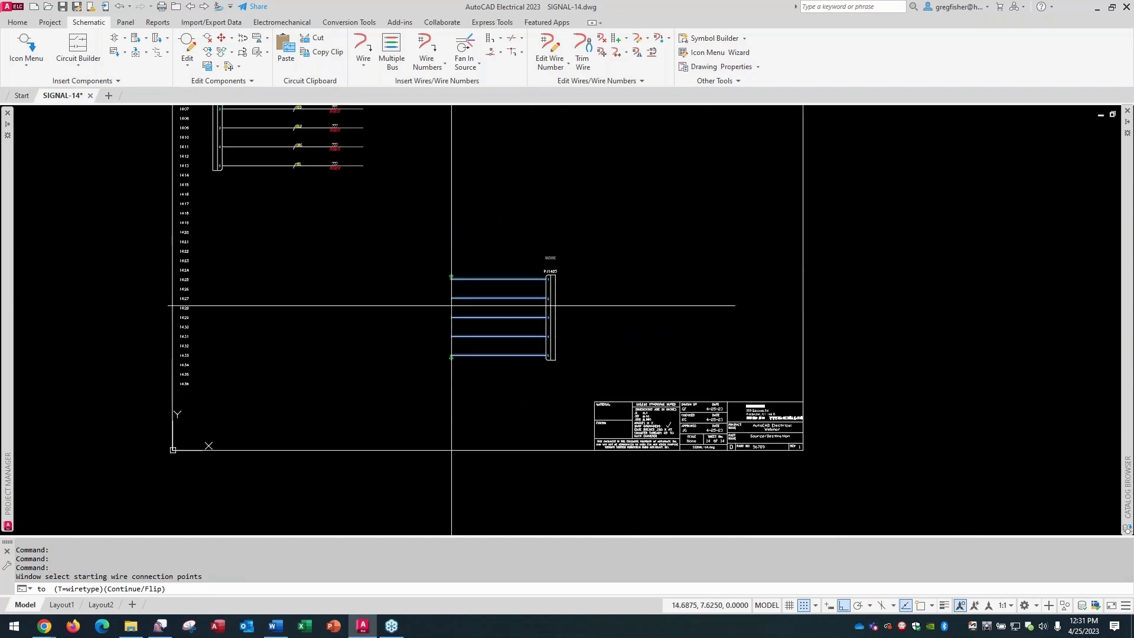
left_click(451, 306)
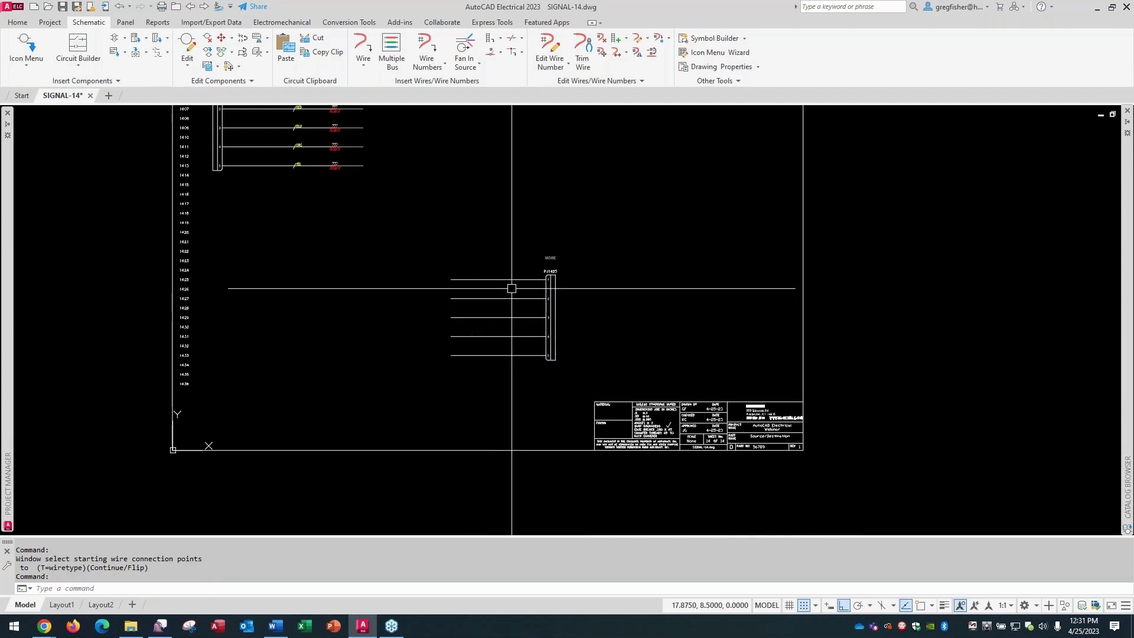
scroll(512, 289, "up", 2)
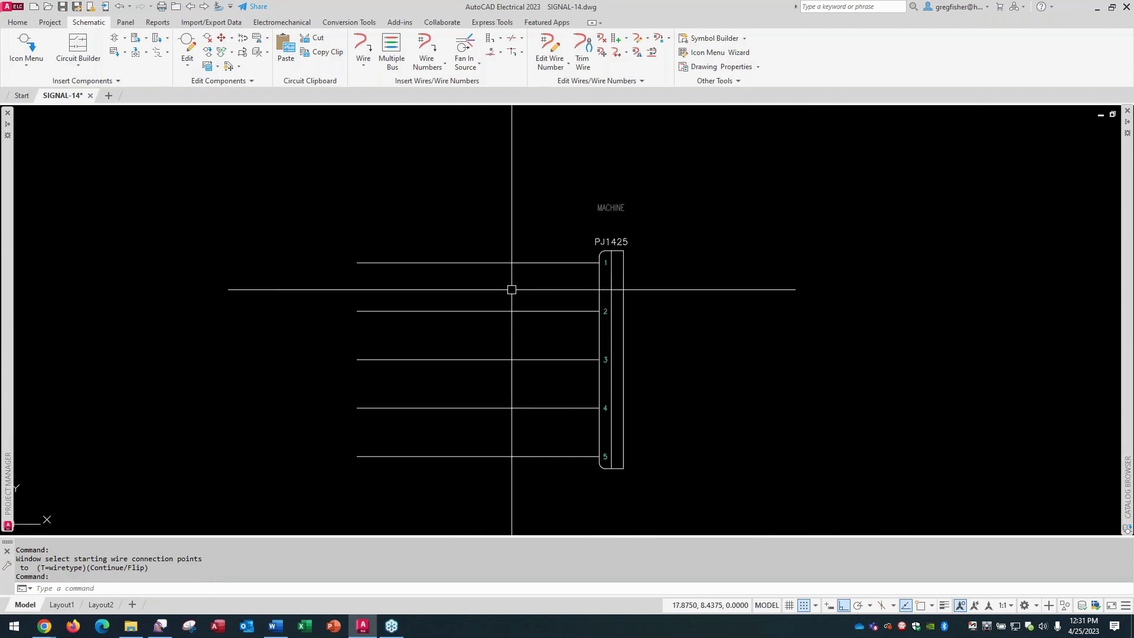
scroll(512, 289, "up", 2)
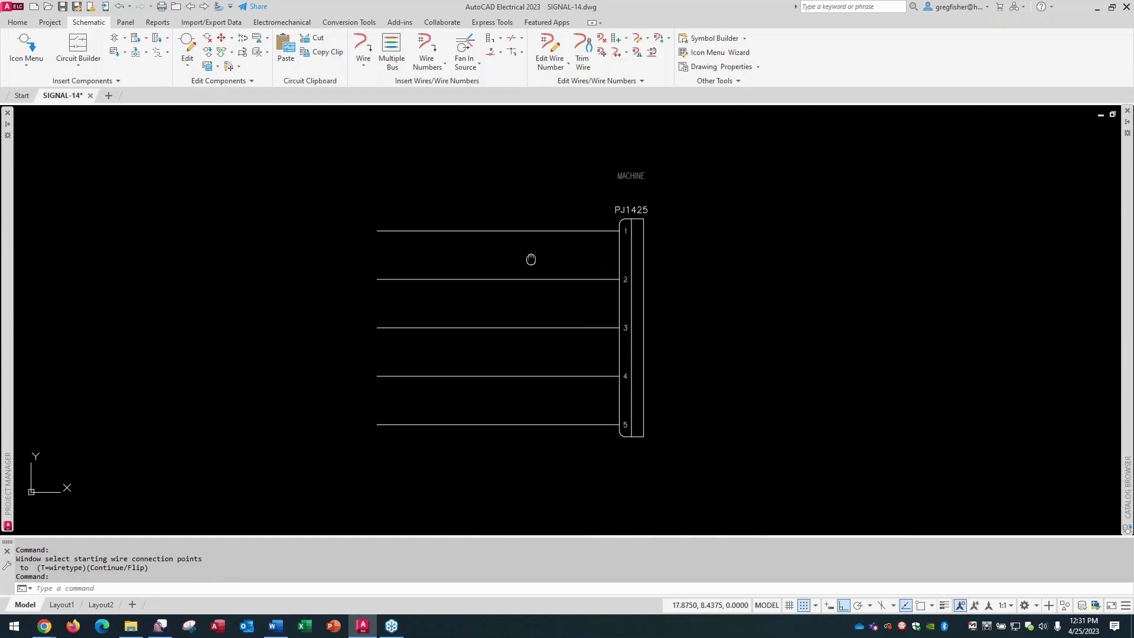
Step: Place a right-entry Fan Out Destination marker on PJ1425's pin-1 wire
left_click(478, 65)
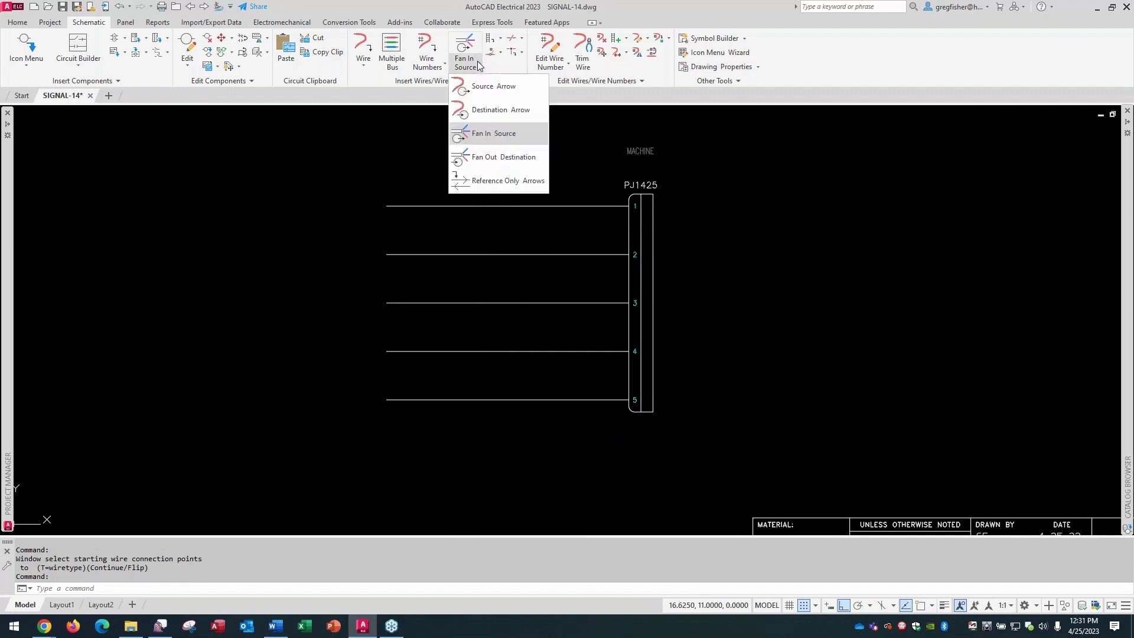
left_click(493, 159)
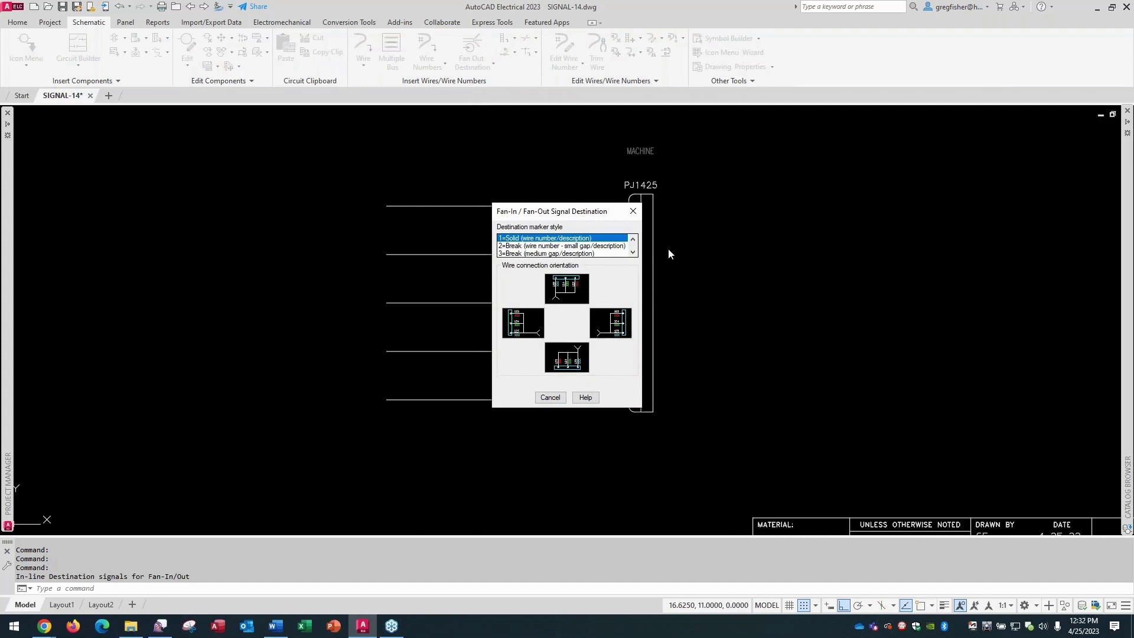
left_click(614, 325)
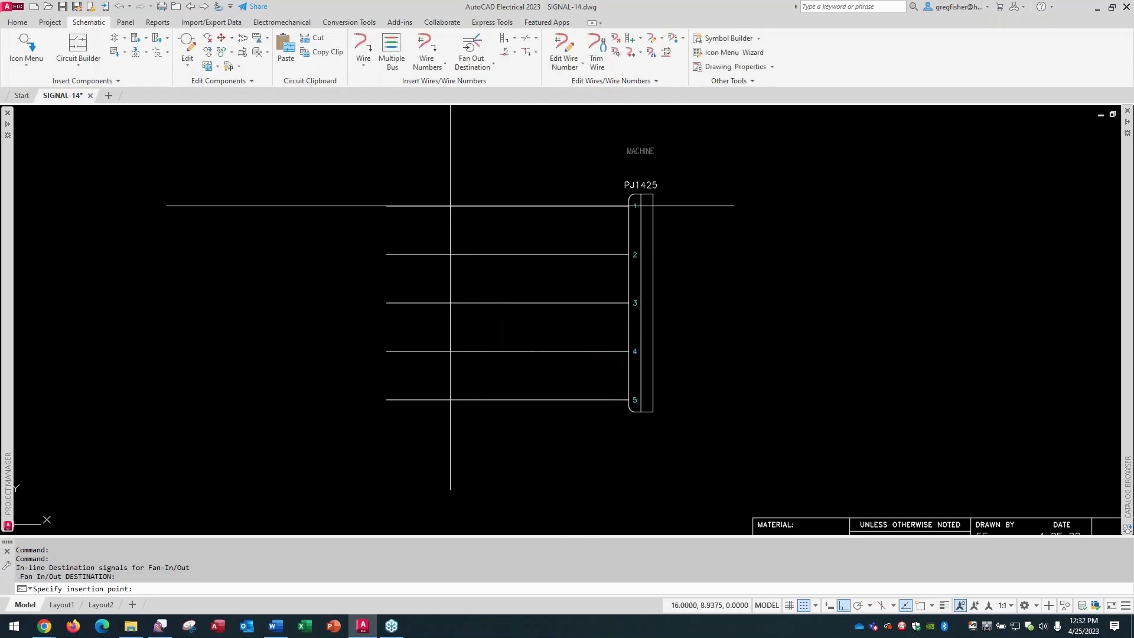
left_click(450, 206)
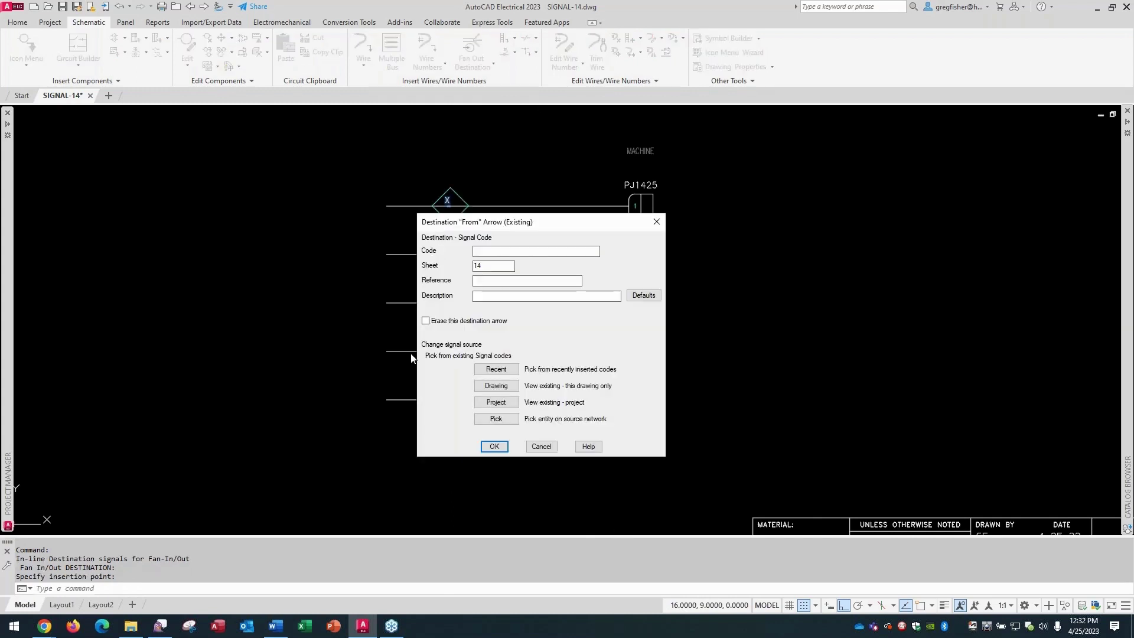
Step: Link the pin-1 destination marker to source signal CBL1405-01
left_click(492, 388)
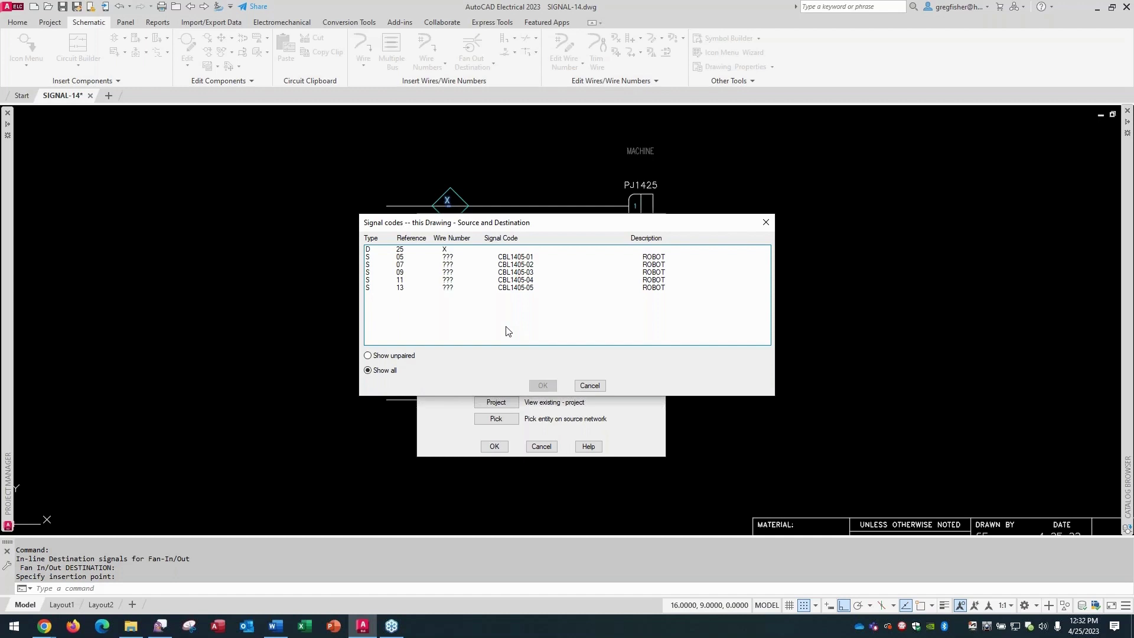
left_click(518, 258)
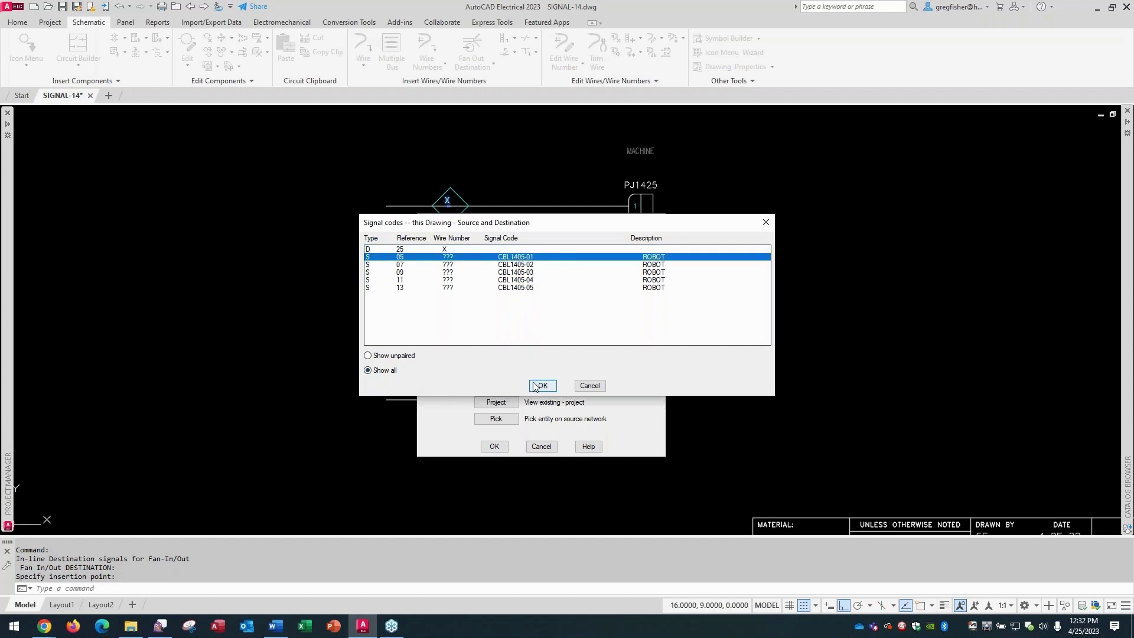
left_click(539, 385)
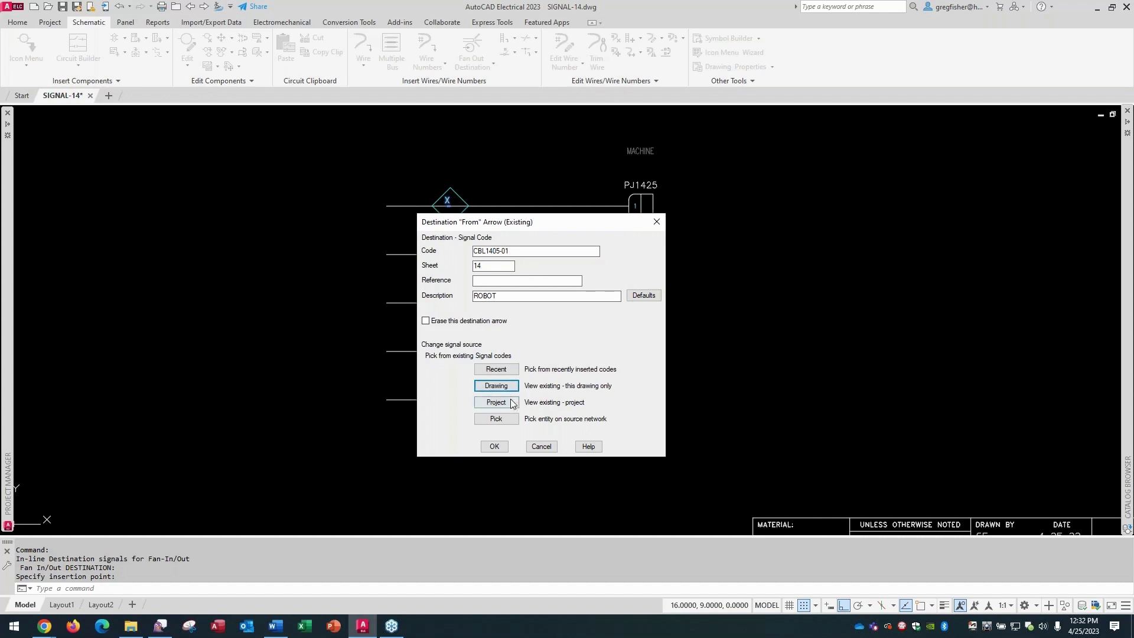
left_click(494, 447)
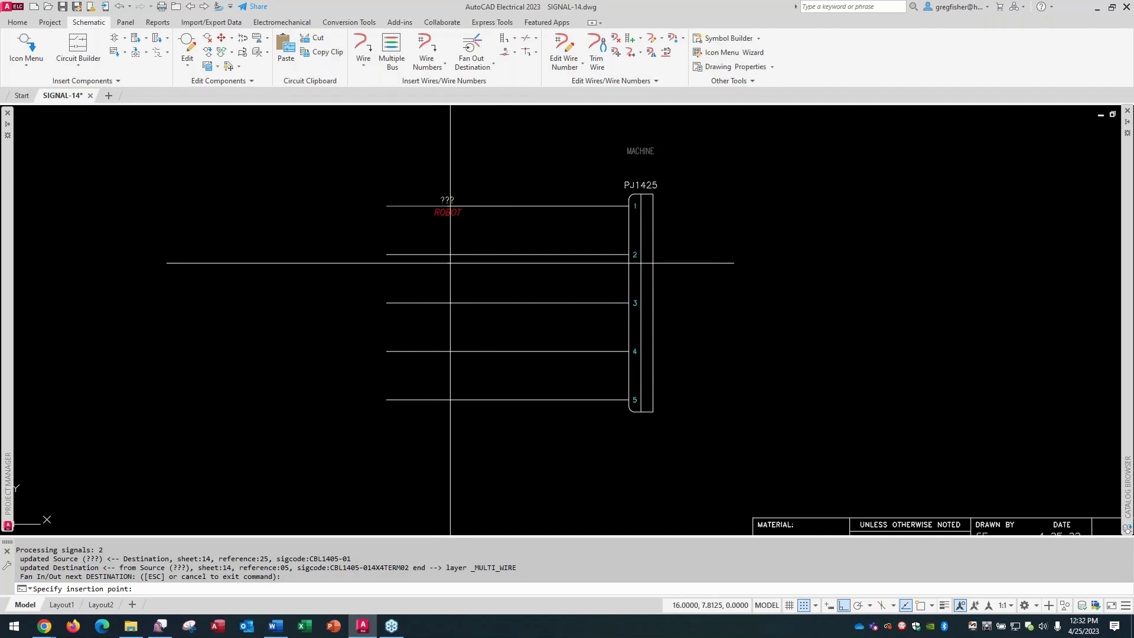
Step: Add a destination marker on wire 2 linked to signal CBL1405-02
left_click(450, 255)
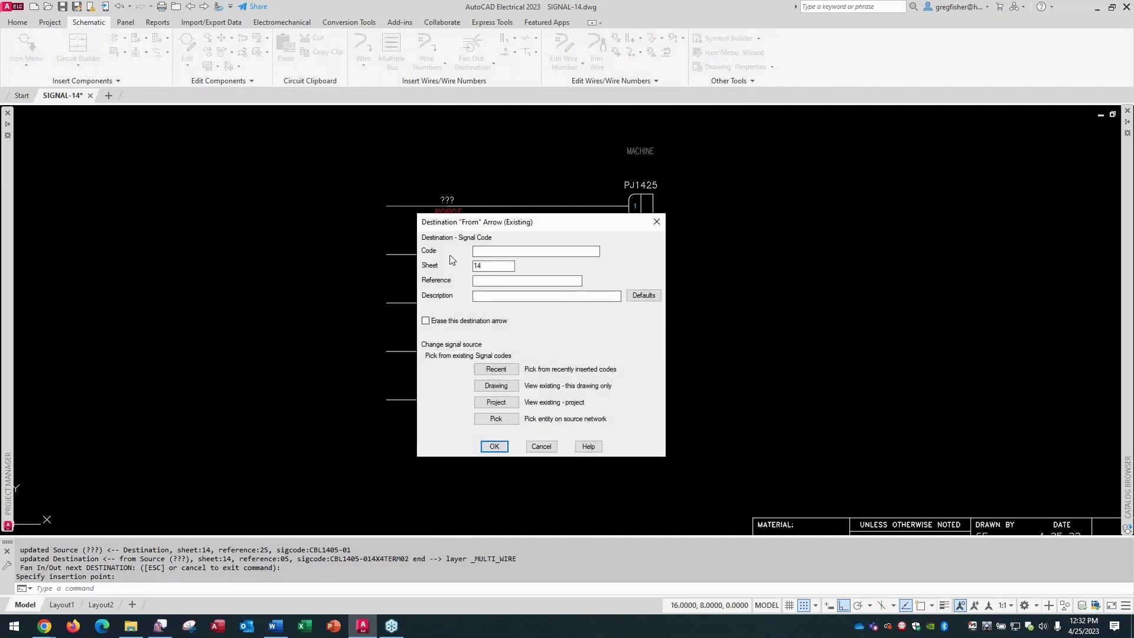
left_click(513, 386)
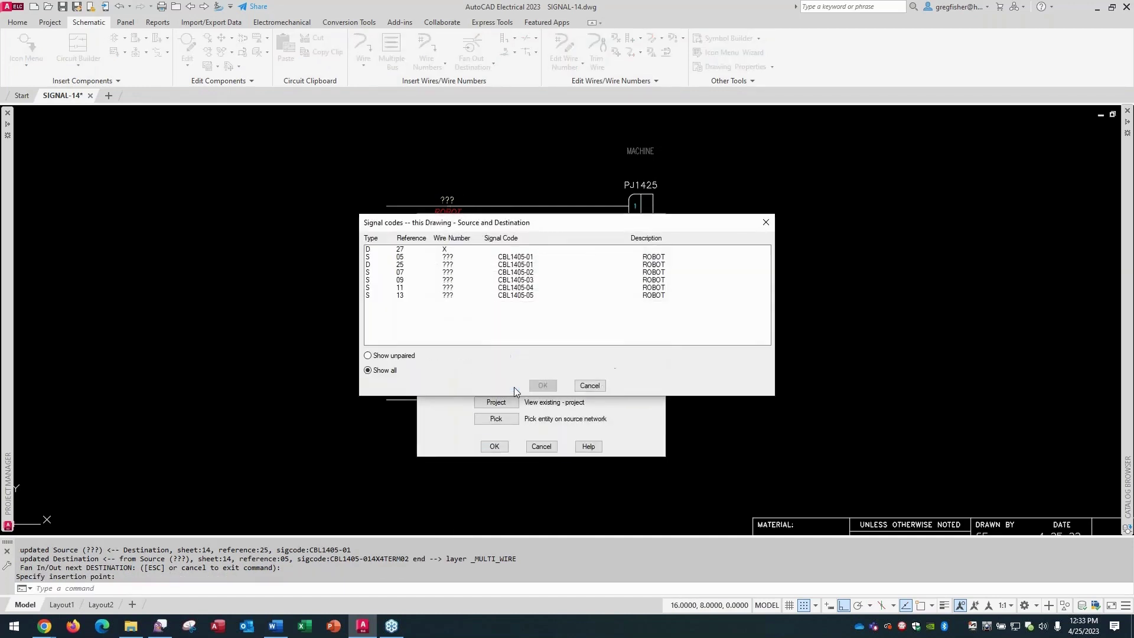
left_click(534, 273)
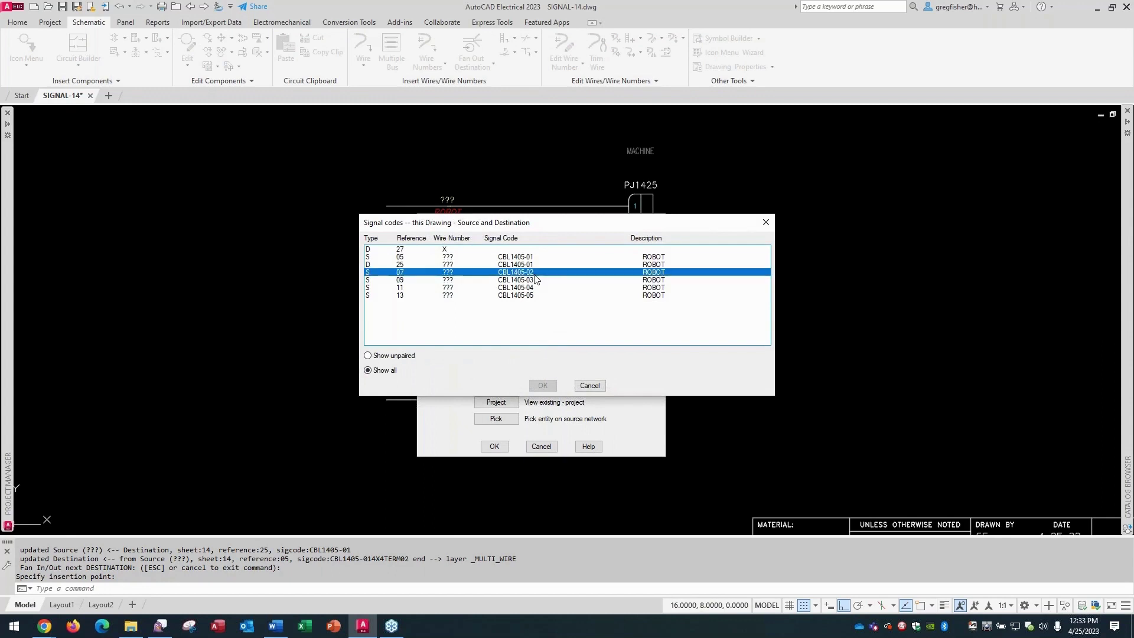
left_click(541, 387)
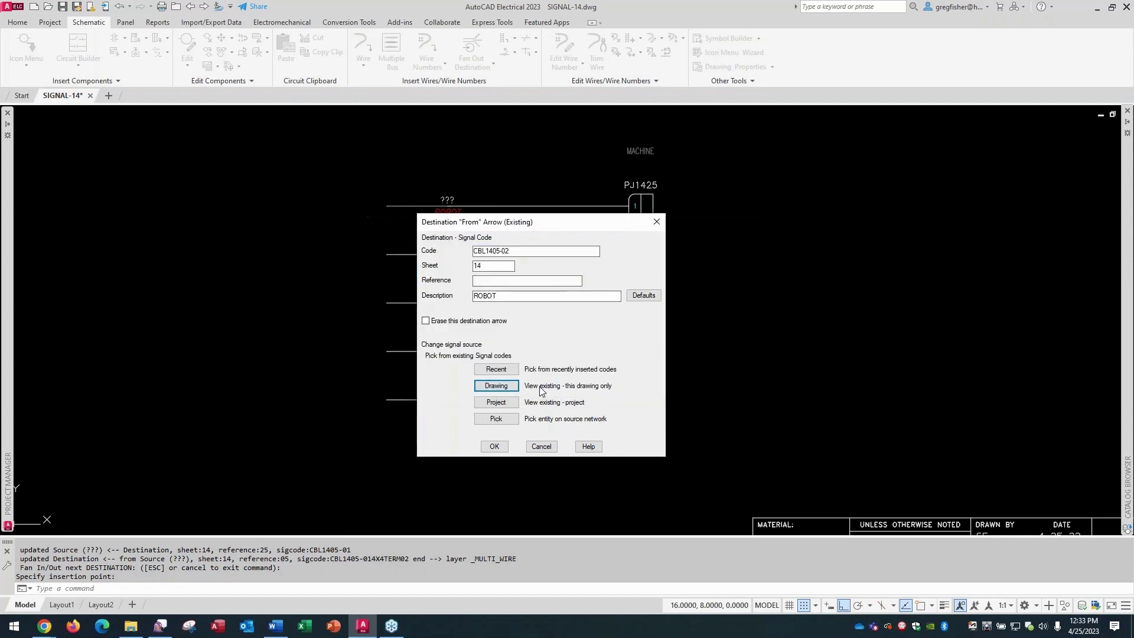
left_click(494, 446)
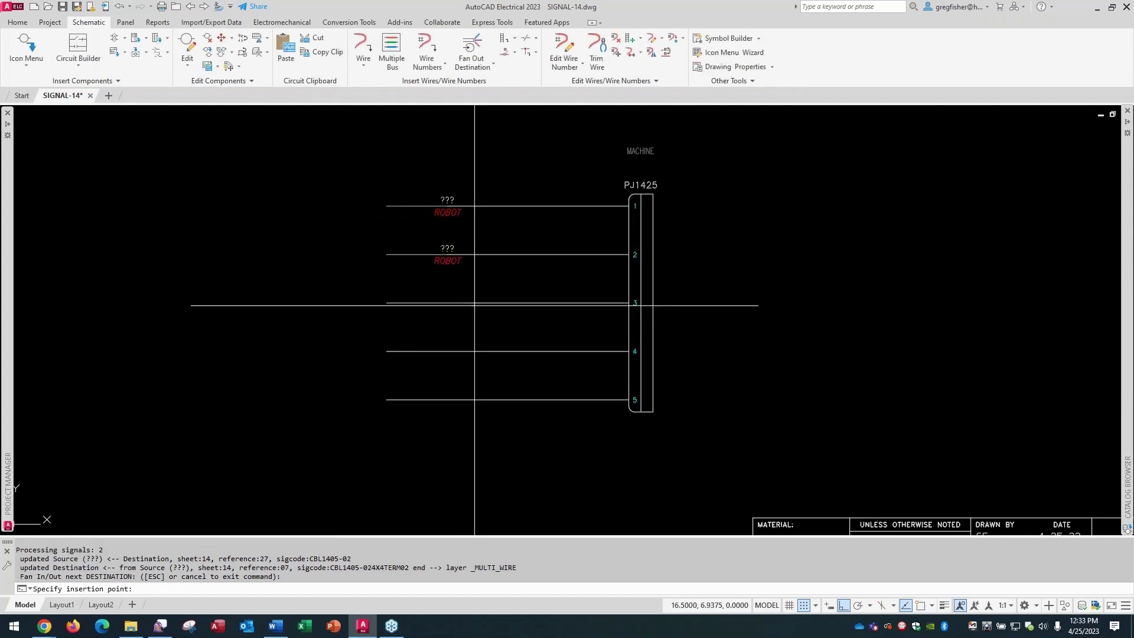
Step: Add a destination marker on wire 3 linked to signal CBL1405-03
scroll(468, 301, "up", 2)
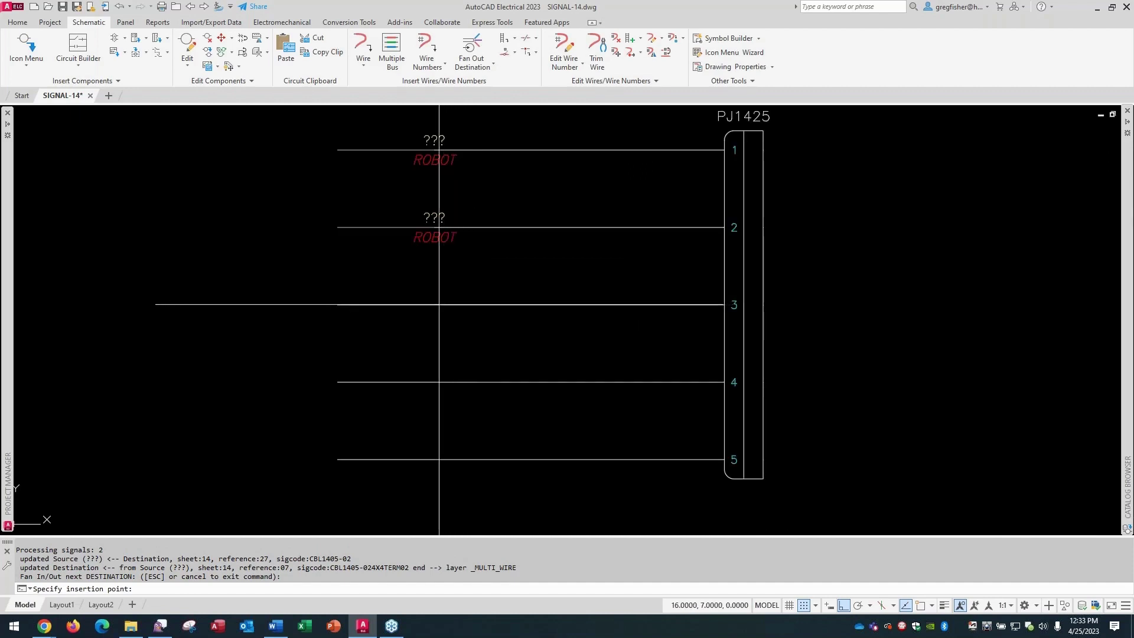
left_click(416, 304)
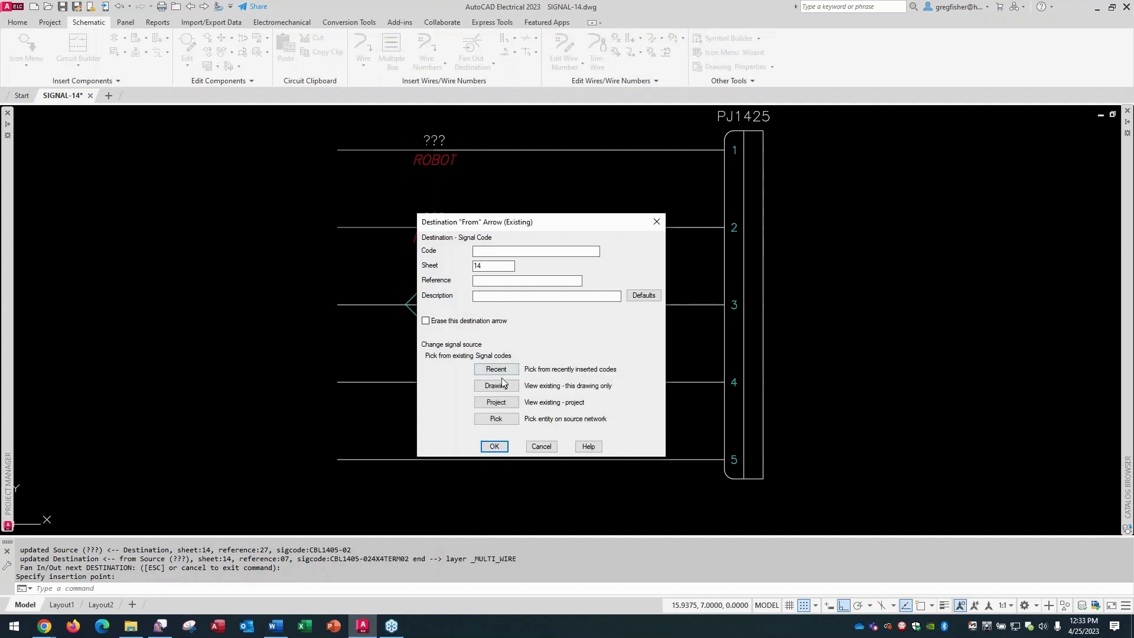
left_click(501, 386)
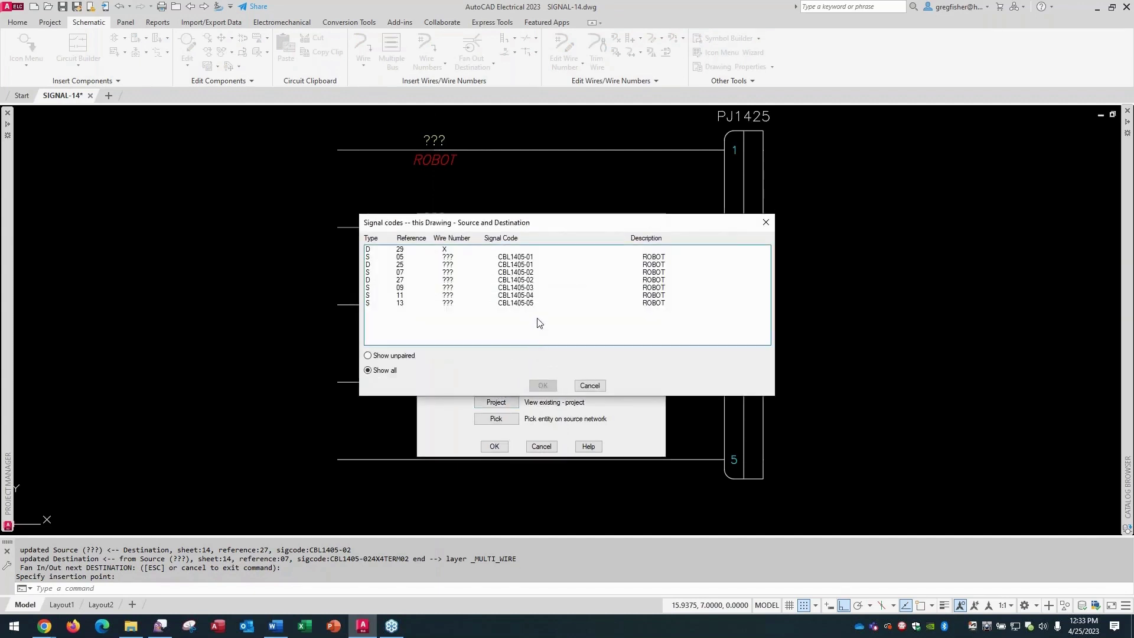
left_click(535, 290)
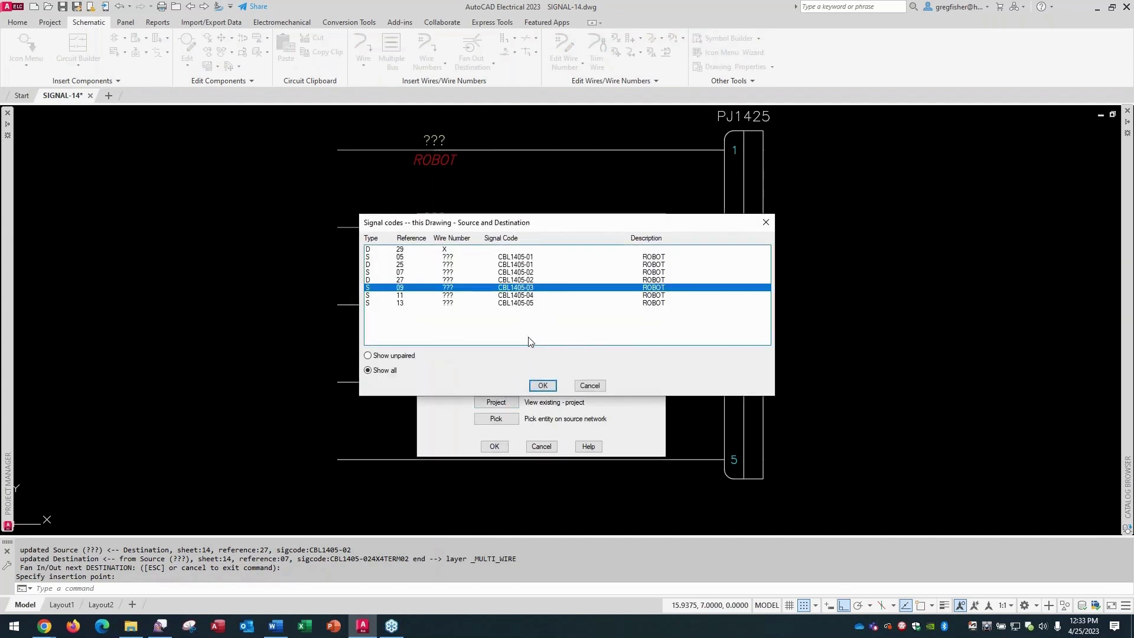
left_click(541, 385)
left_click(495, 446)
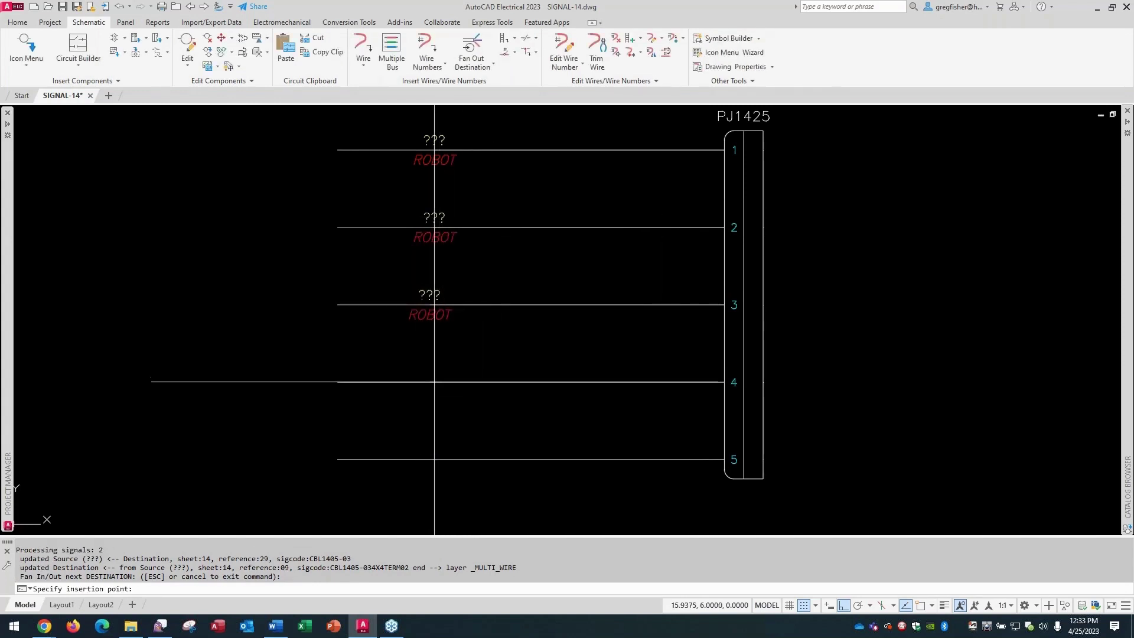
Step: Add a destination marker on wire 4 linked to signal CBL1405-04
left_click(438, 382)
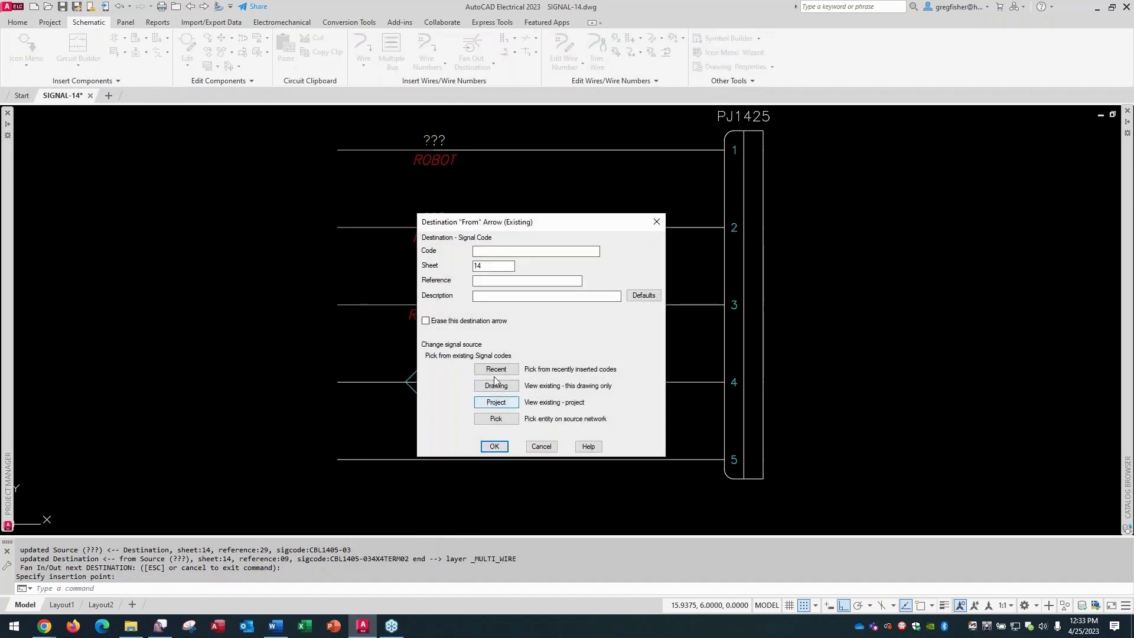
left_click(495, 385)
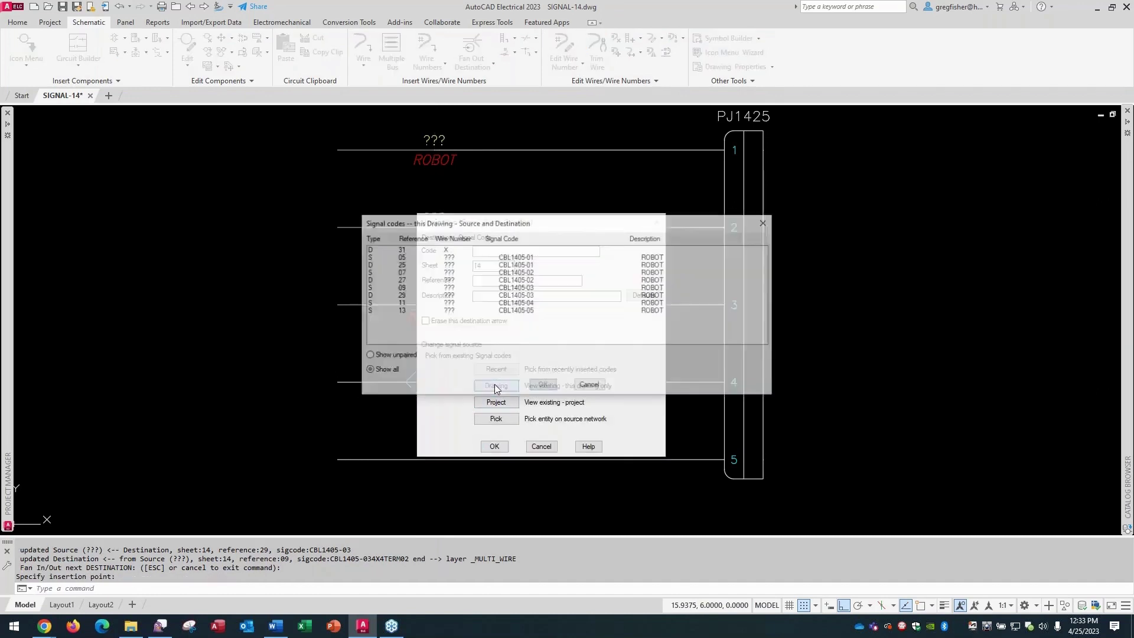
left_click(536, 303)
left_click(541, 385)
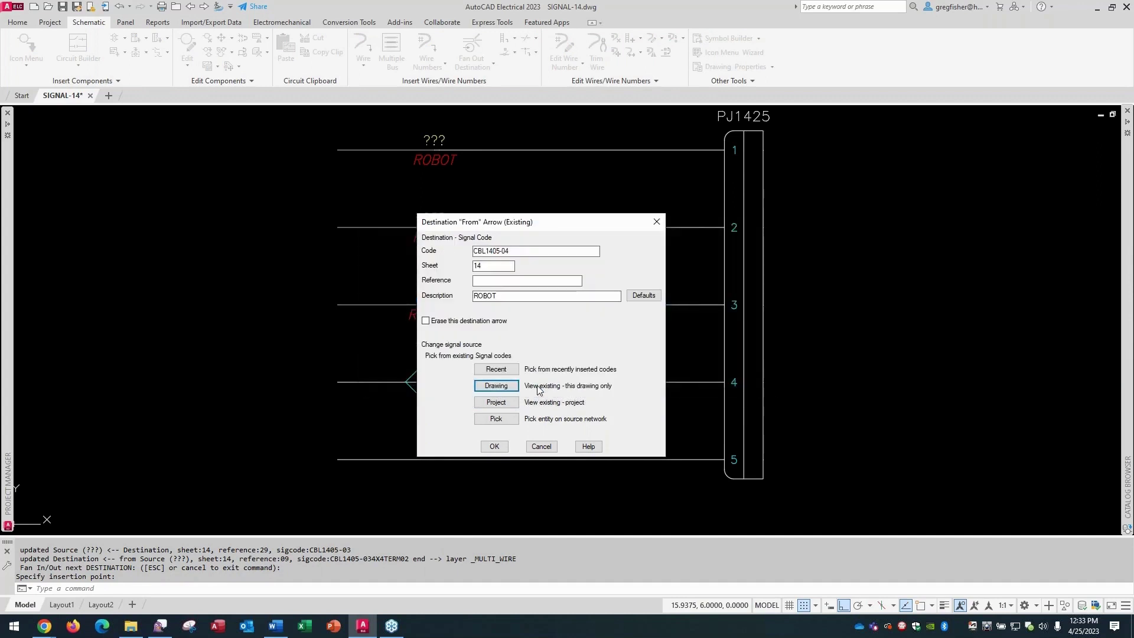
left_click(501, 446)
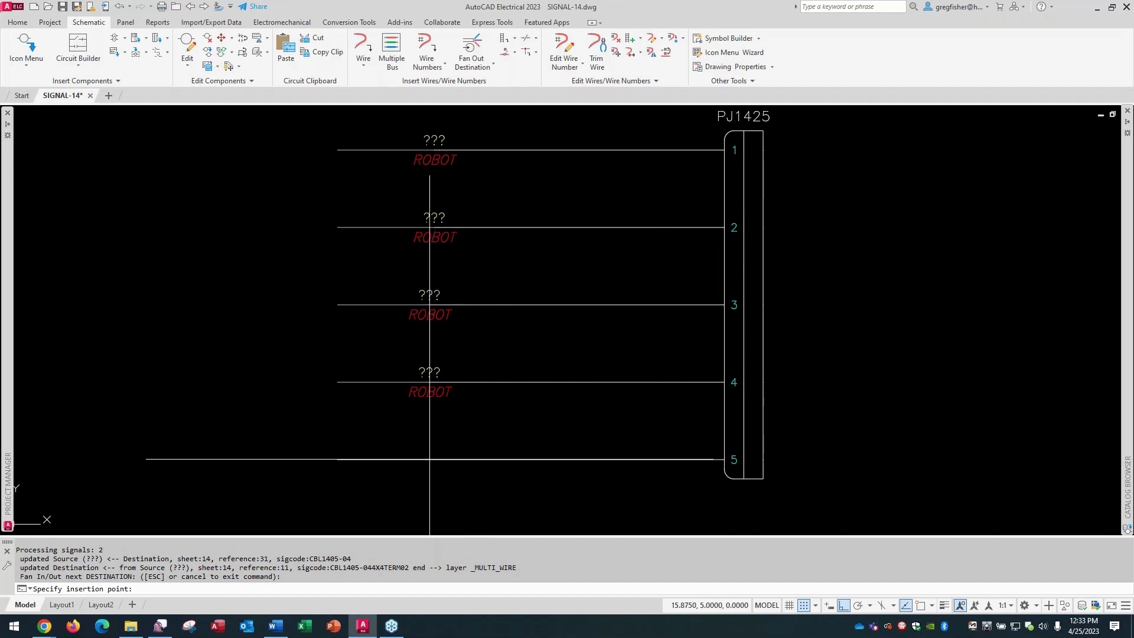
Step: Add a destination marker on wire 5 linked to signal CBL1405-05
left_click(434, 459)
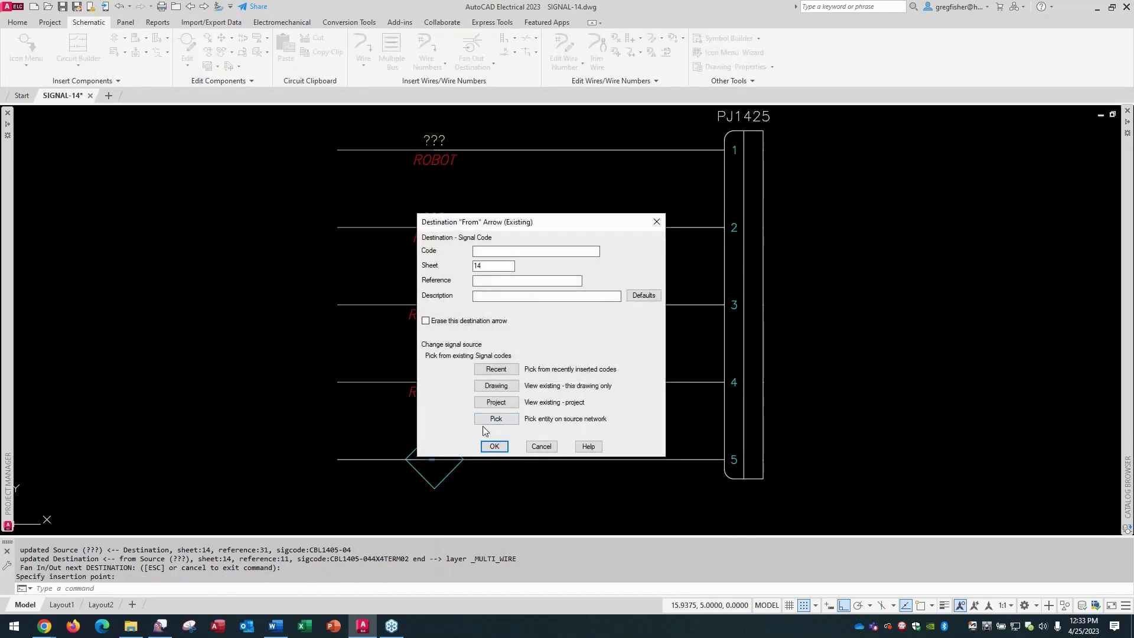
left_click(502, 387)
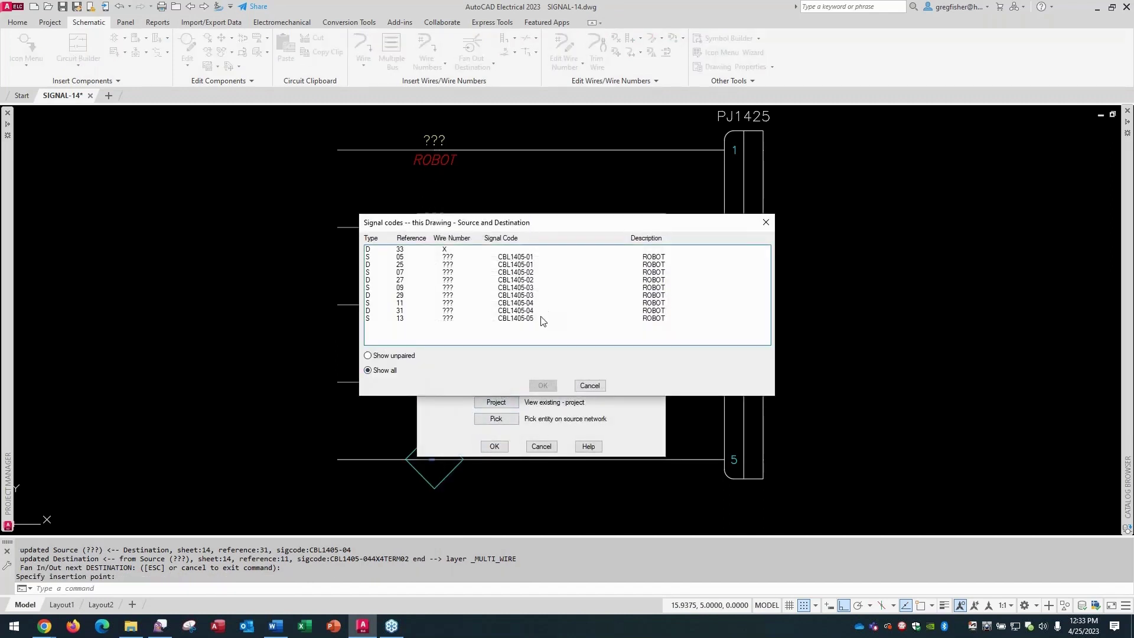
left_click(538, 319)
left_click(543, 386)
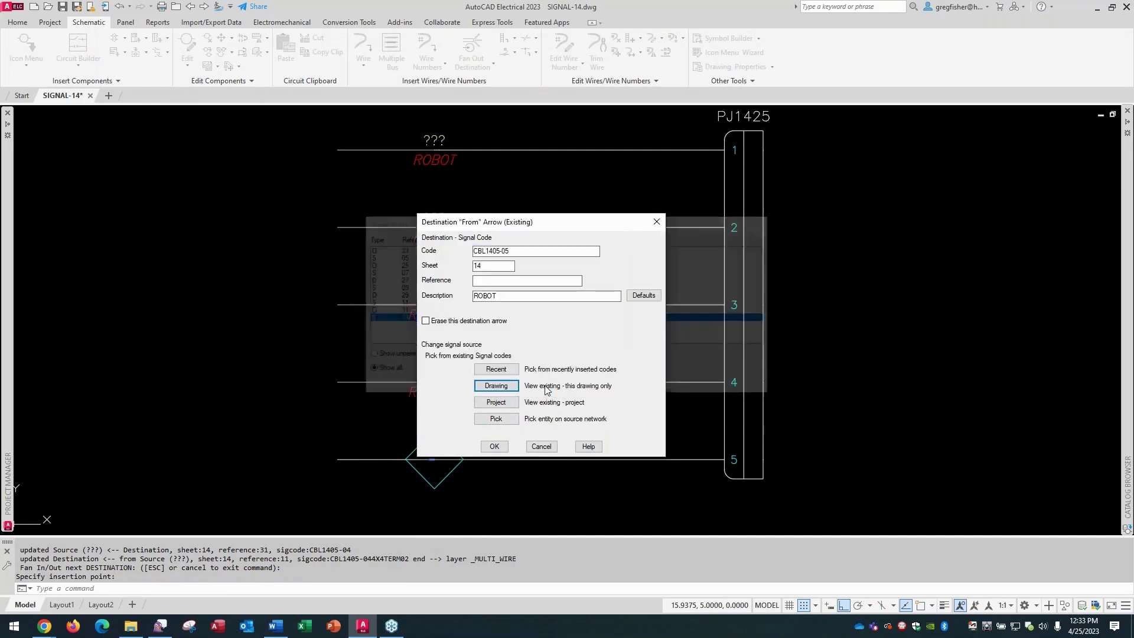
left_click(494, 446)
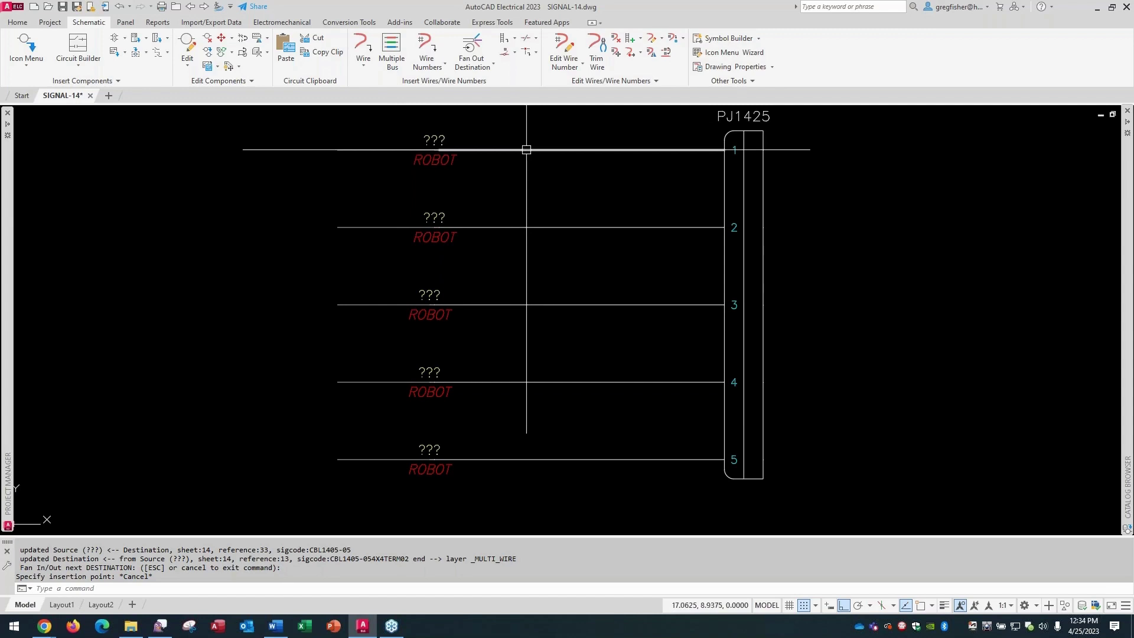
Step: Zoom out and pan so connectors PJ1405 and PJ1425 are both in view
scroll(288, 217, "down", 2)
scroll(289, 217, "down", 3)
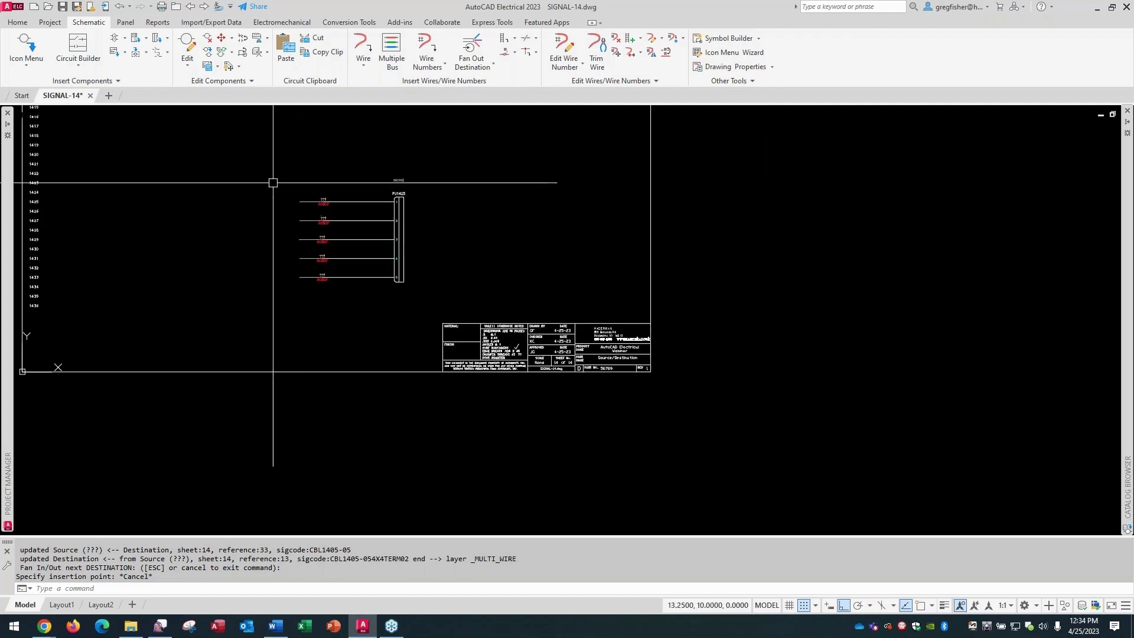
mouse_move(261, 170)
middle_mouse_down()
mouse_move(416, 233)
mouse_move(471, 299)
middle_mouse_up()
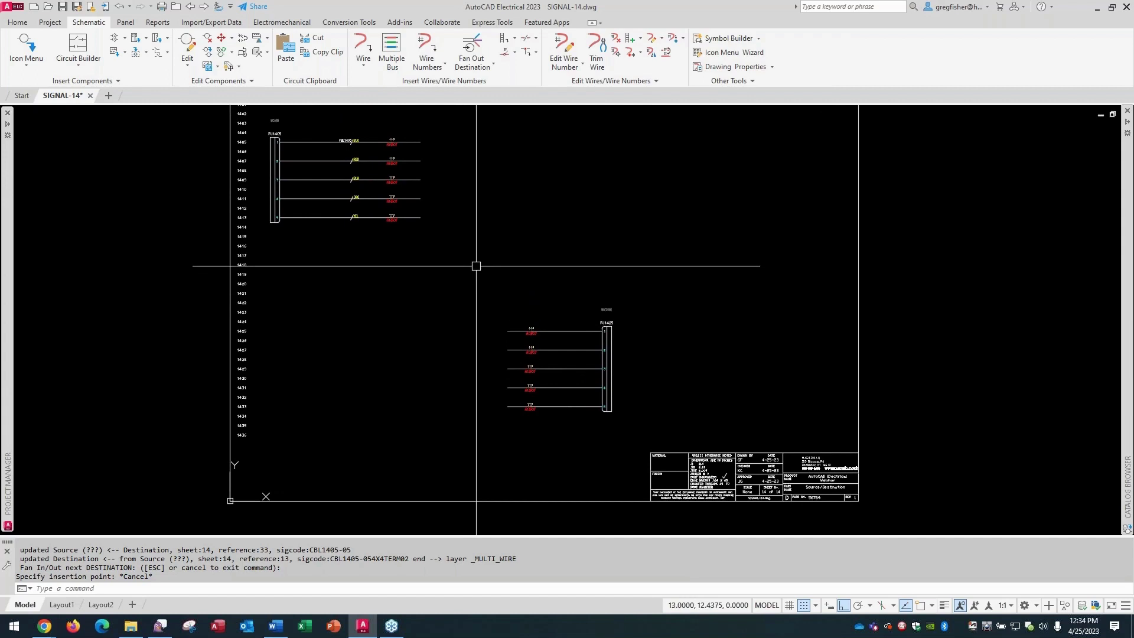
scroll(476, 265, "up", 2)
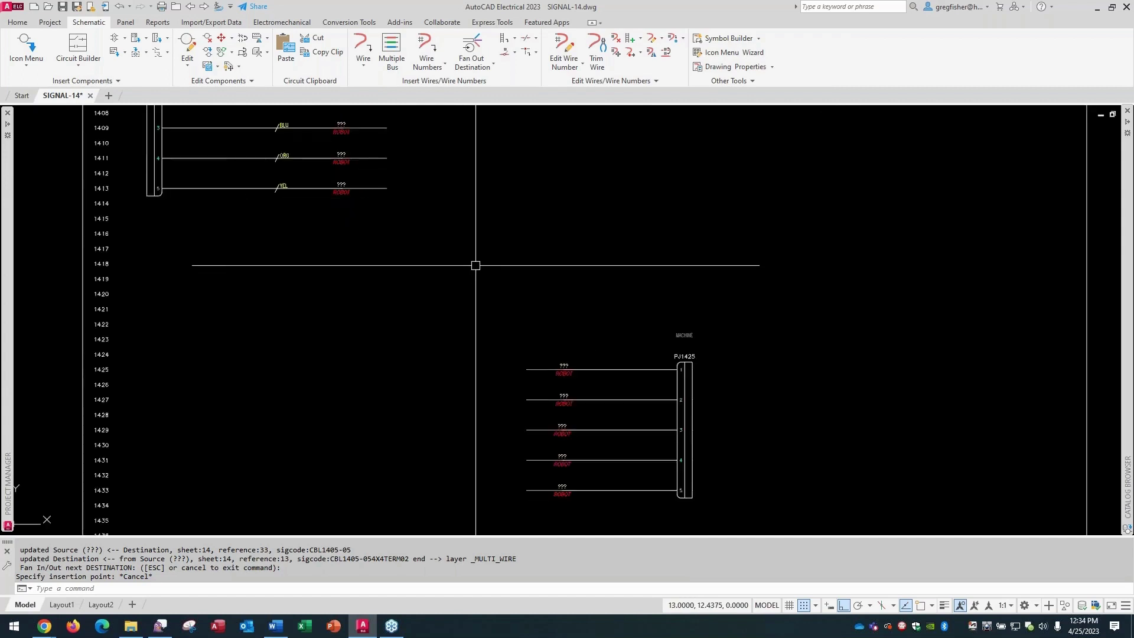
middle_click_drag(476, 266, 483, 336)
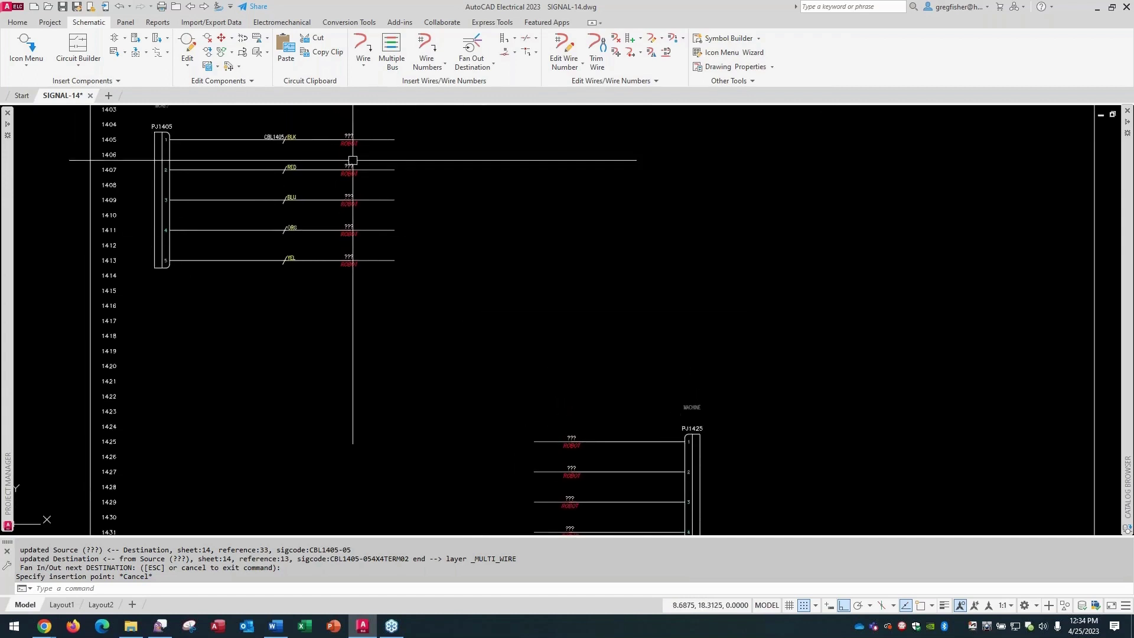
Step: Run the Cable From/To report on the active drawing
left_click(157, 22)
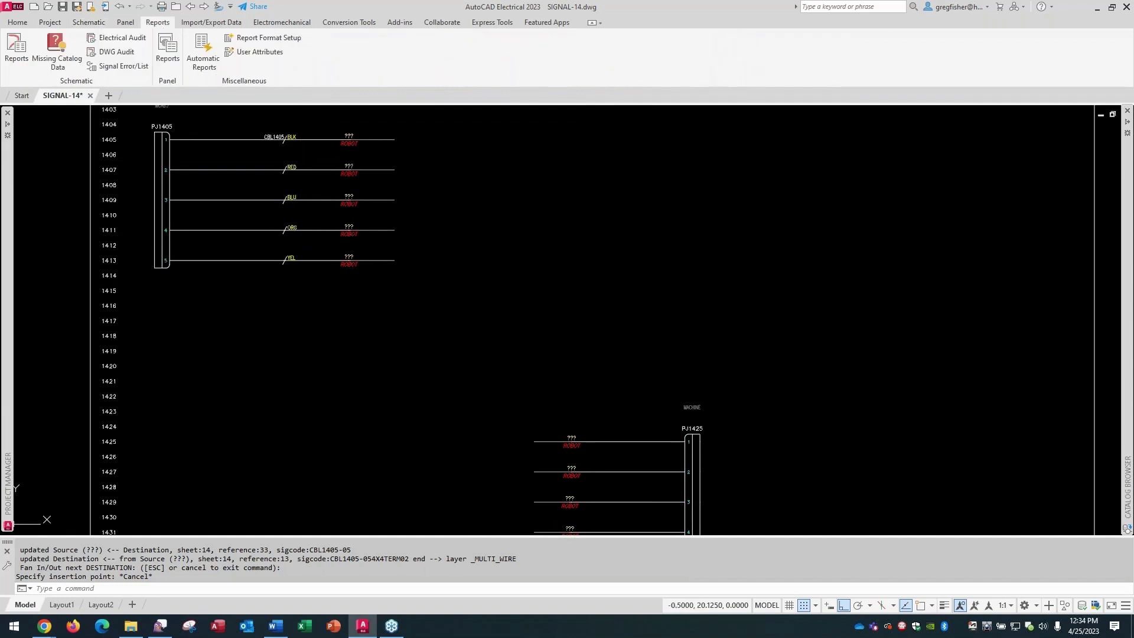
left_click(17, 54)
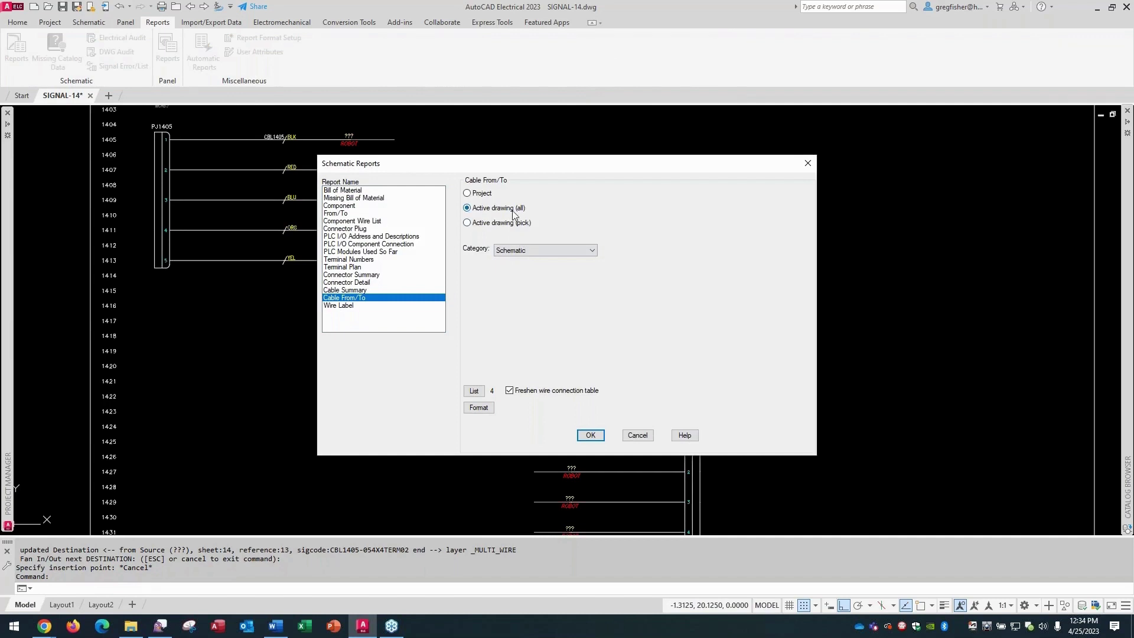
left_click(589, 434)
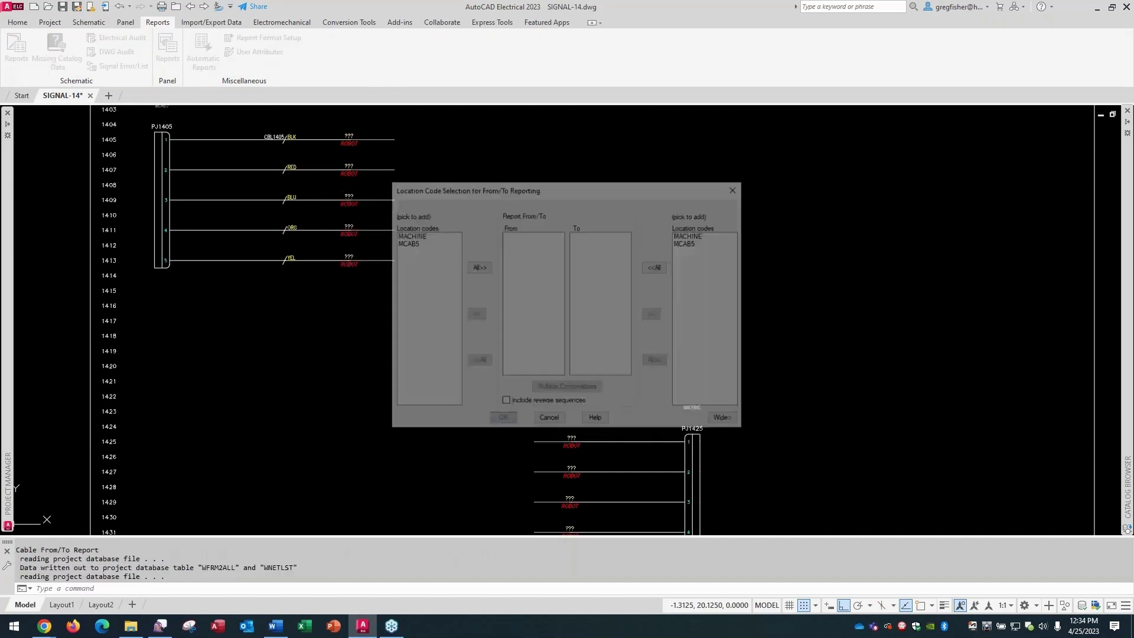
Step: Include all location codes as From and To, review the five CBL1405 connections, then close
left_click(482, 270)
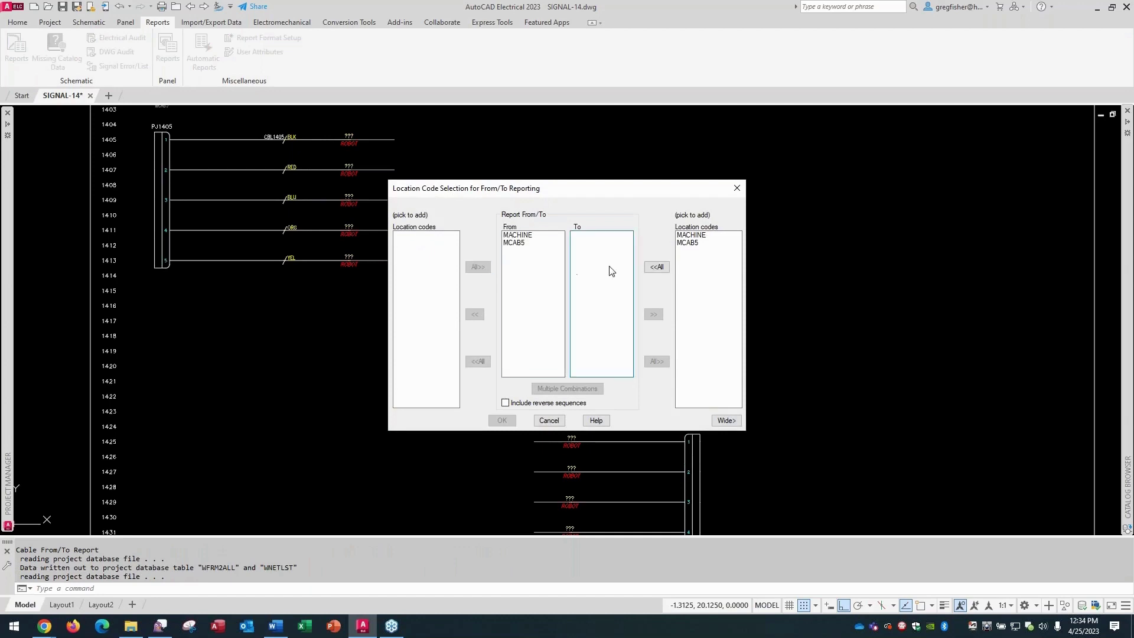
left_click(649, 267)
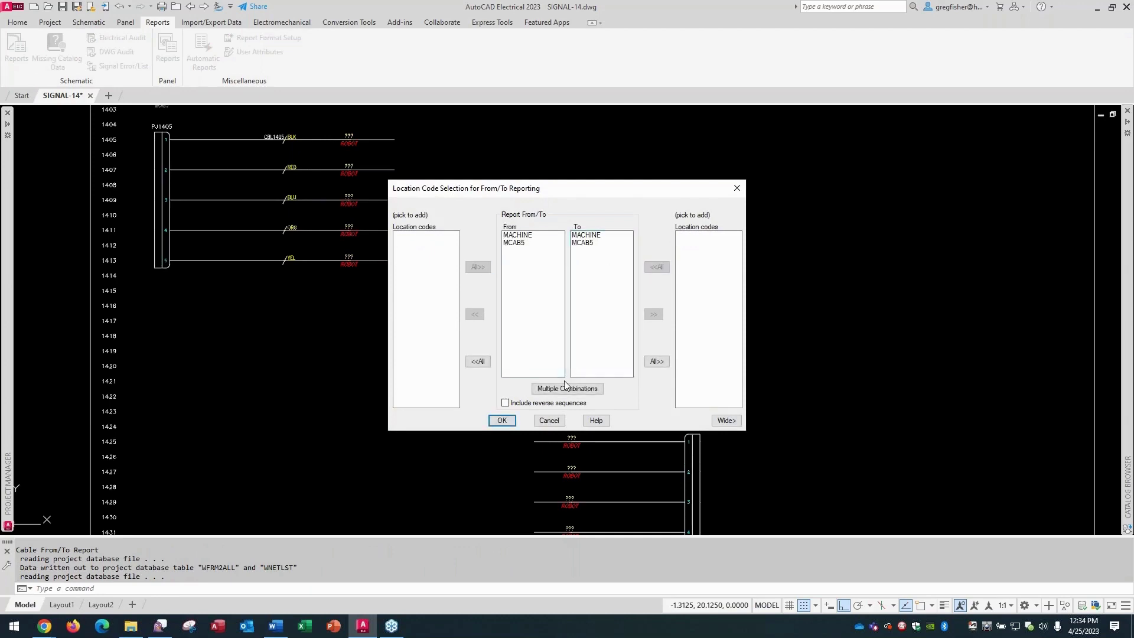
left_click(507, 421)
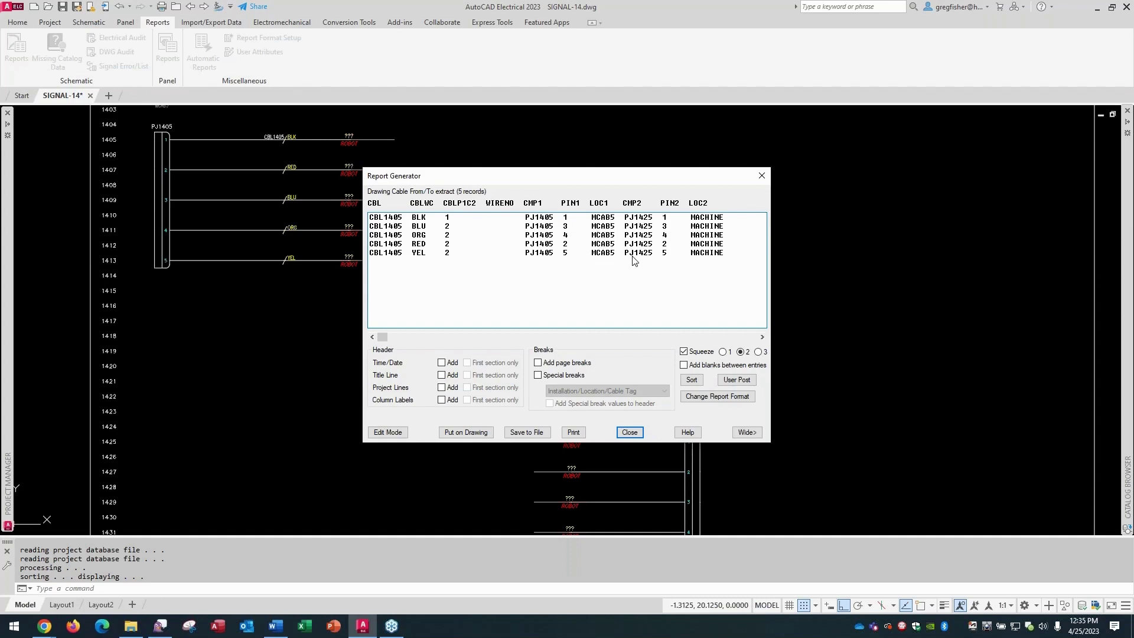
left_click(629, 433)
left_click(544, 423)
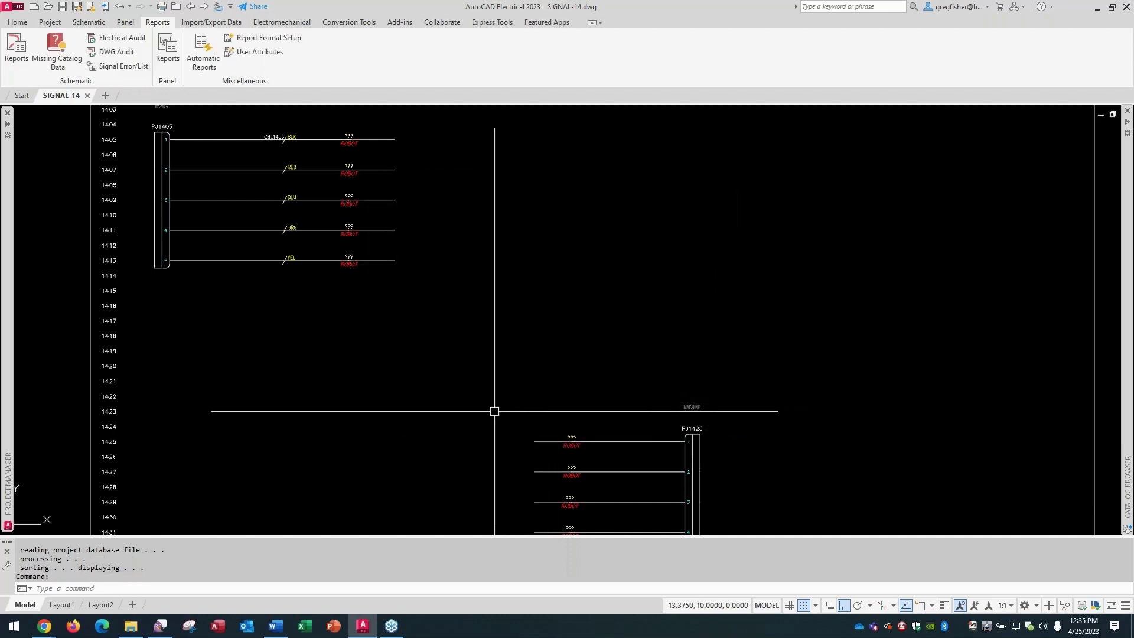